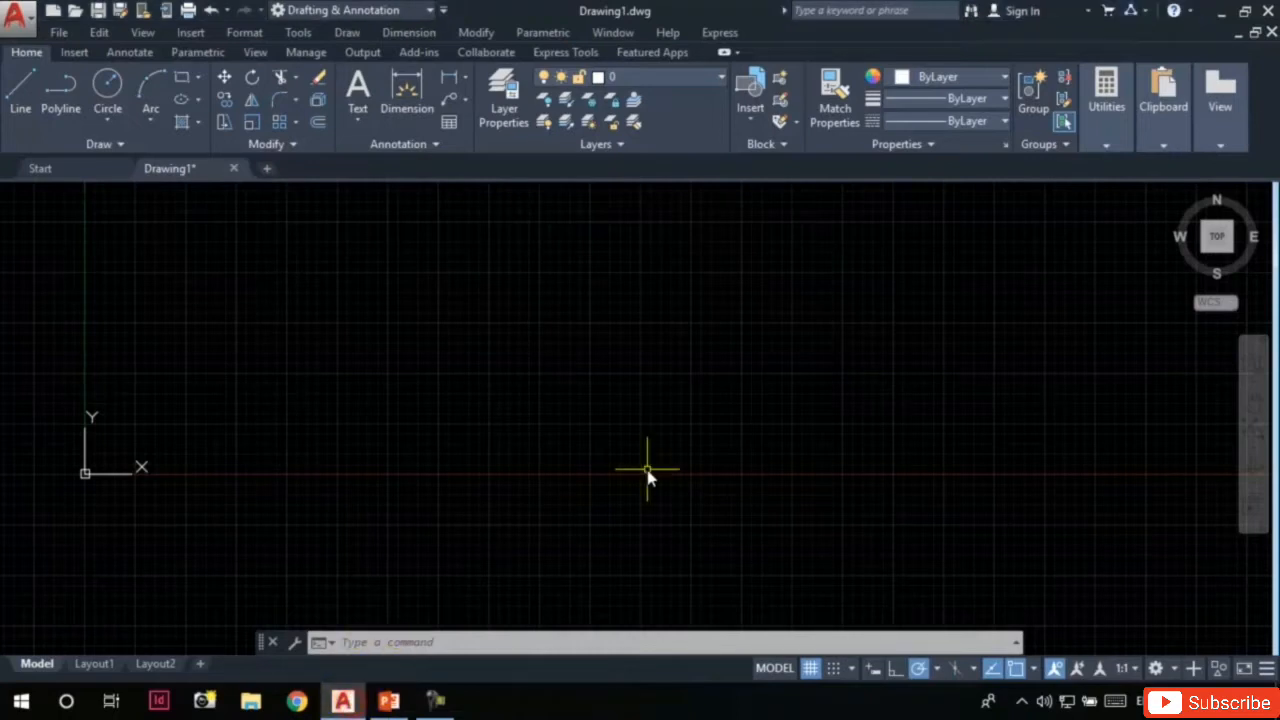
- Draw an open stepped polyline of eight alternating horizontal and vertical segments just above the X axis near the origin
middle_drag(332, 343, 277, 411)
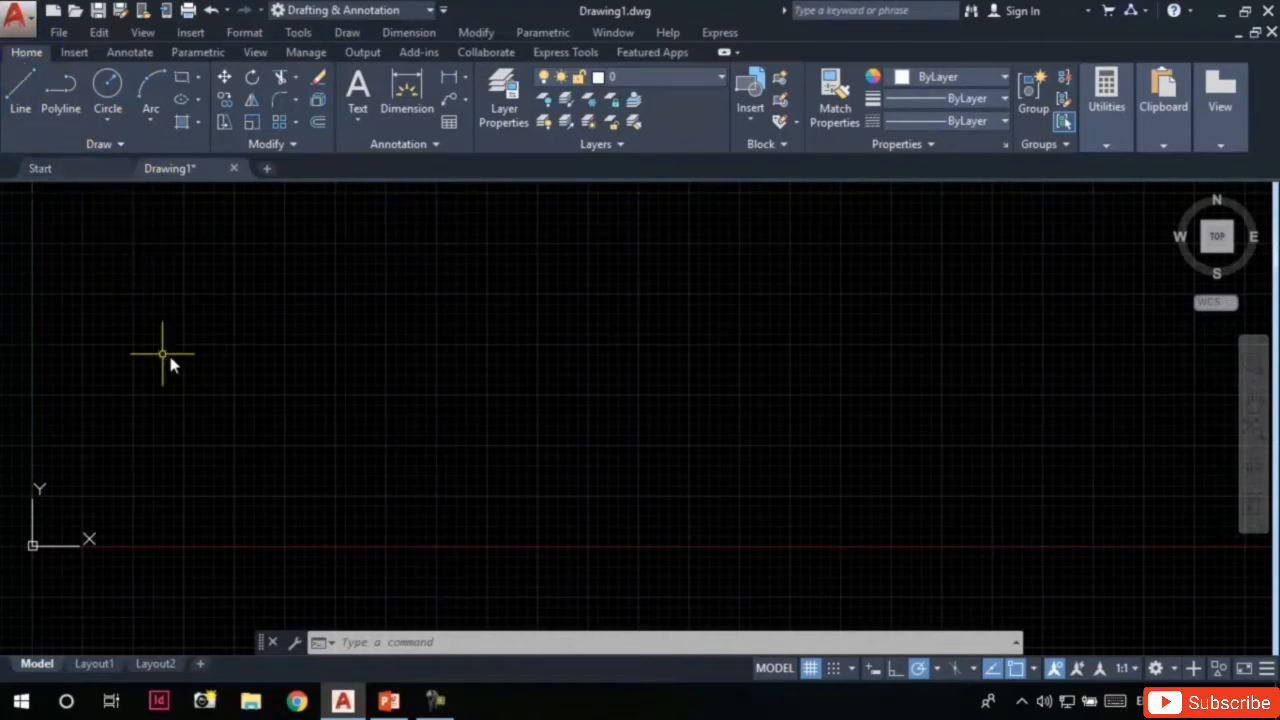
click(66, 91)
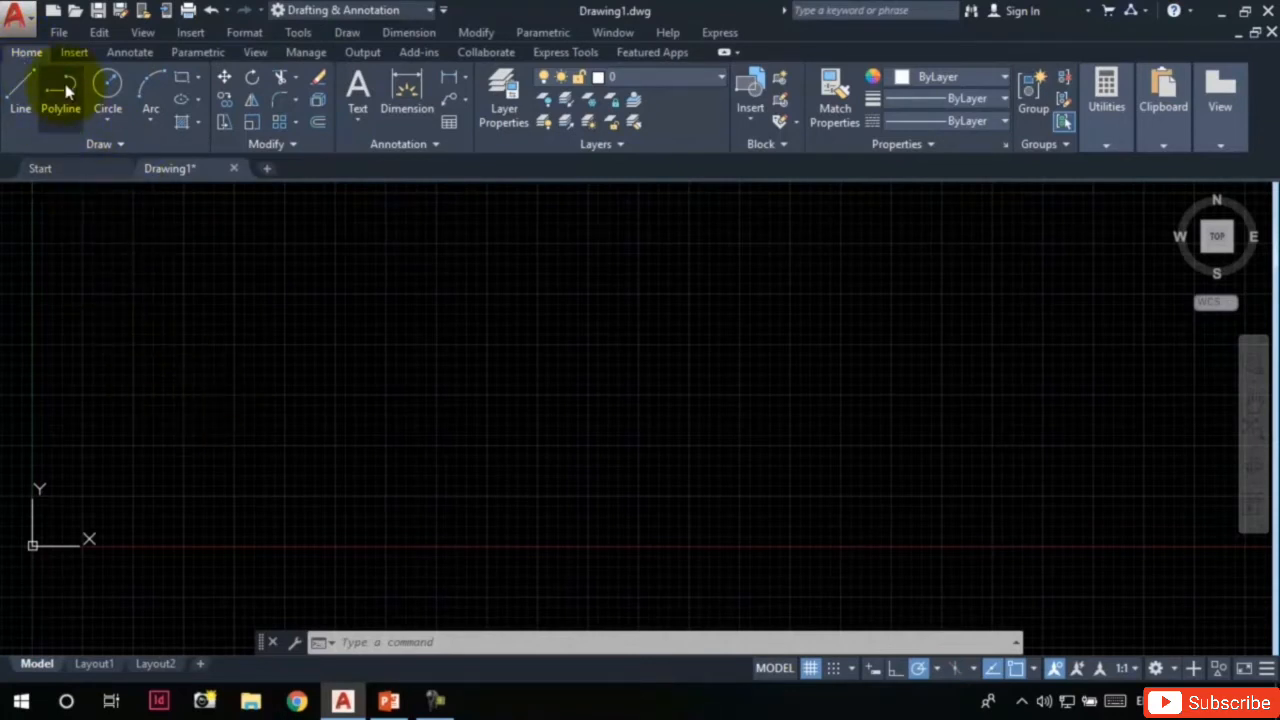
click(65, 85)
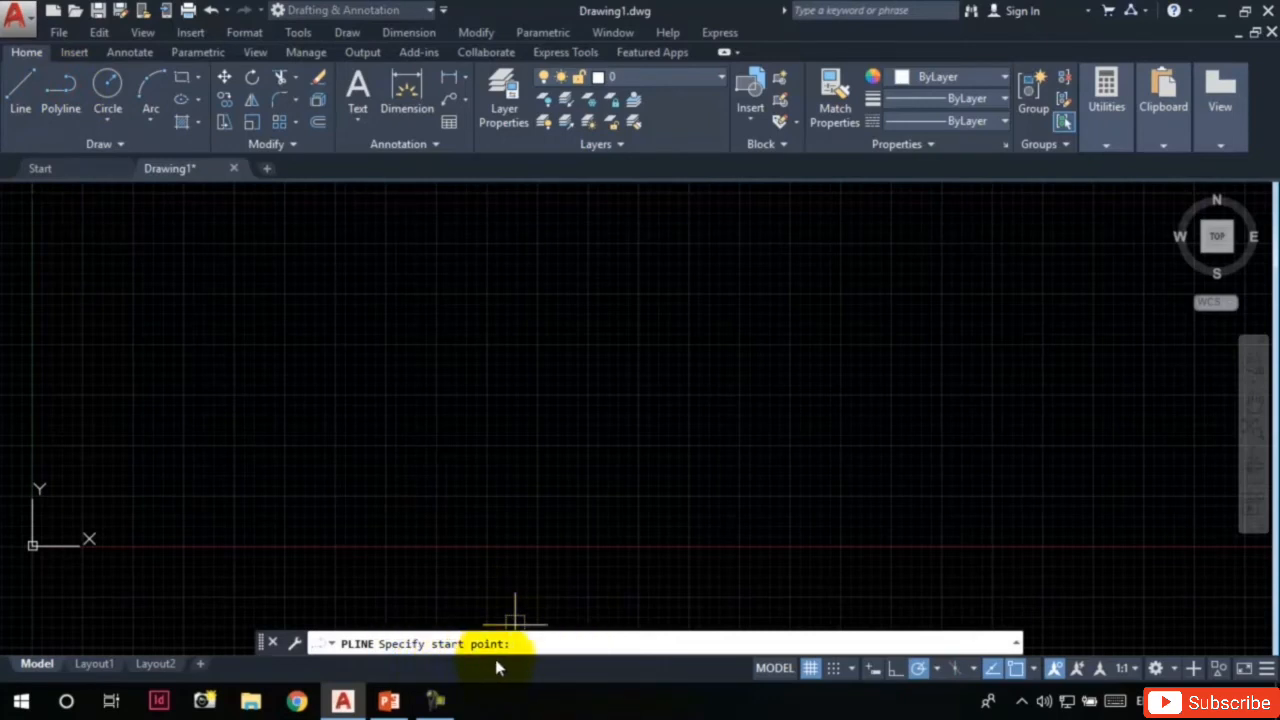
click(79, 476)
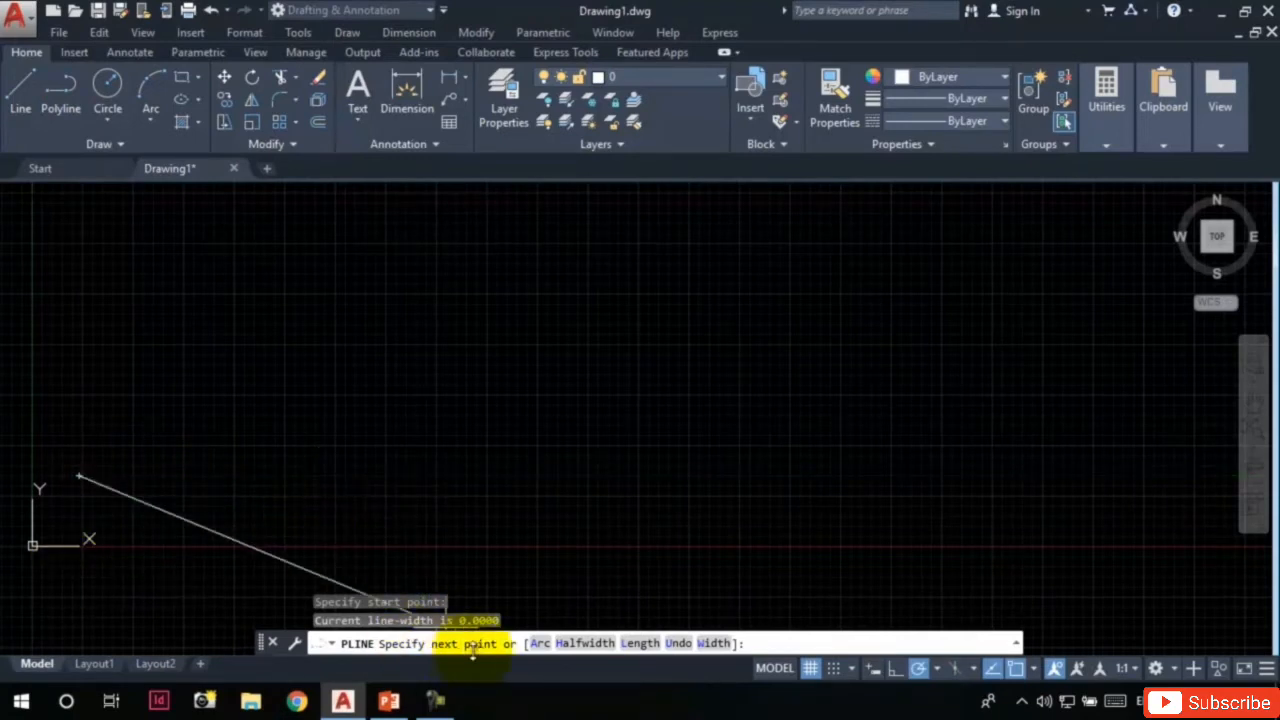
click(172, 476)
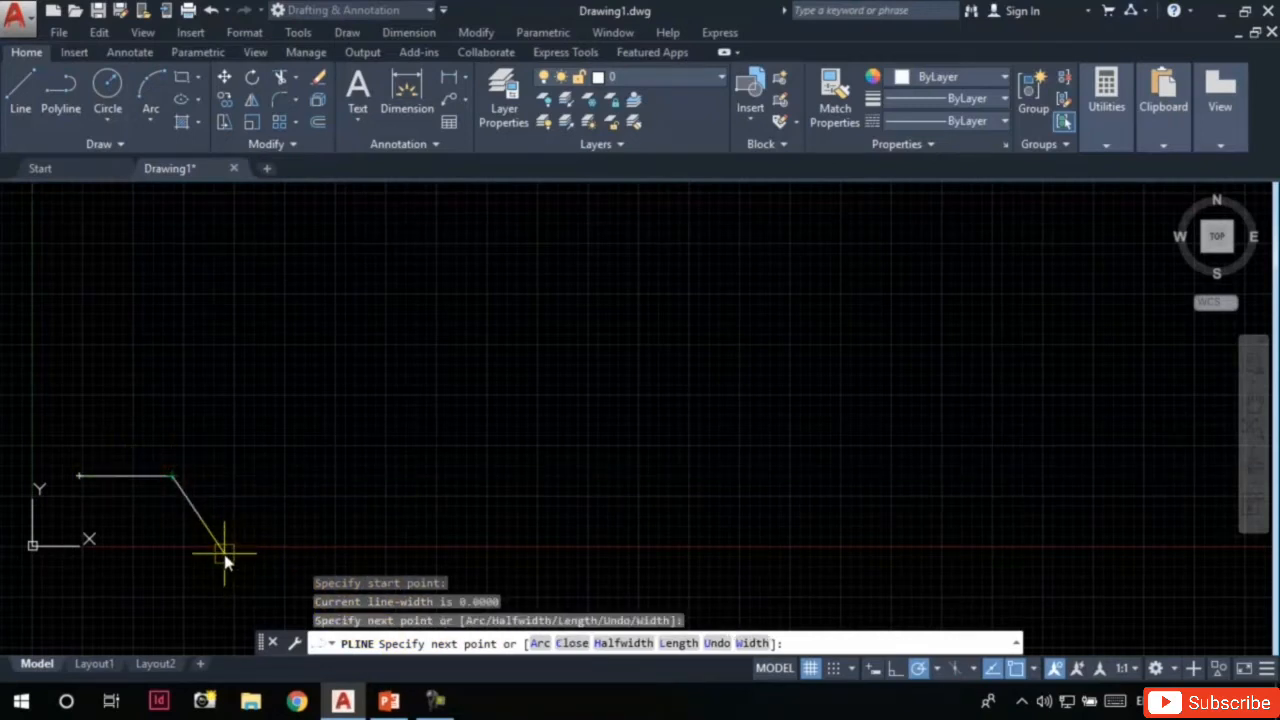
click(172, 408)
click(245, 408)
click(245, 495)
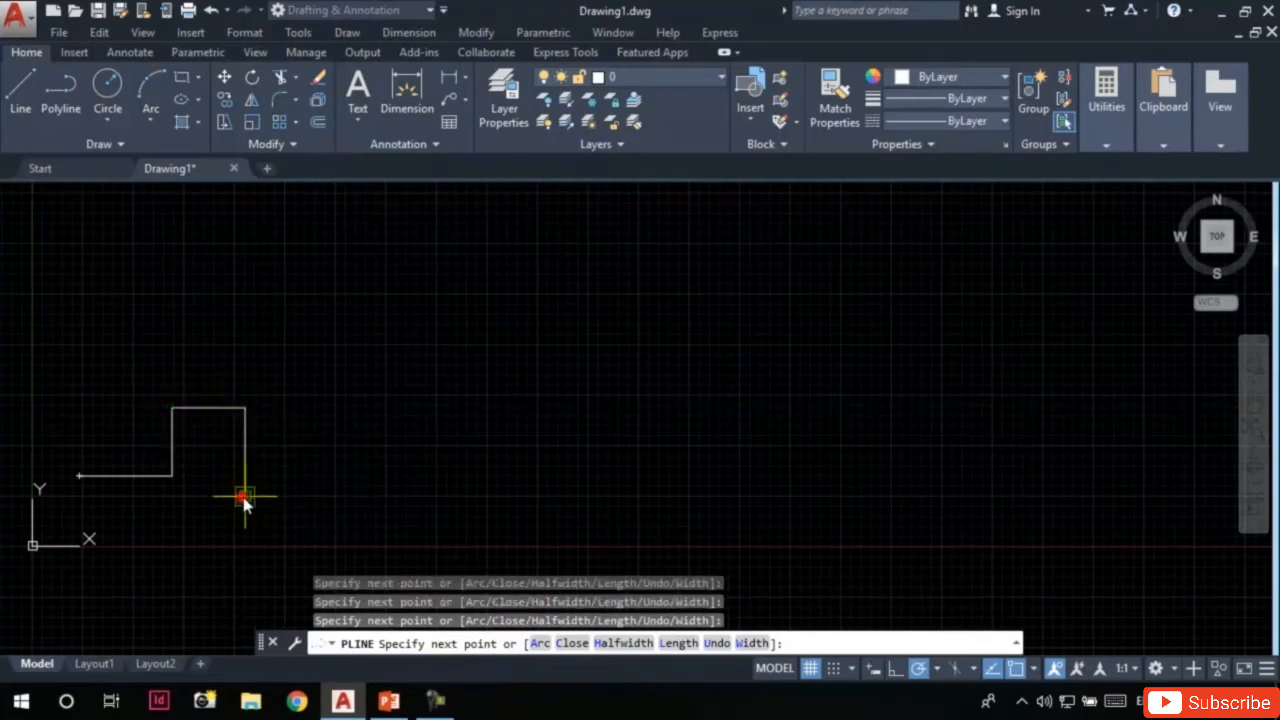
click(336, 495)
click(337, 424)
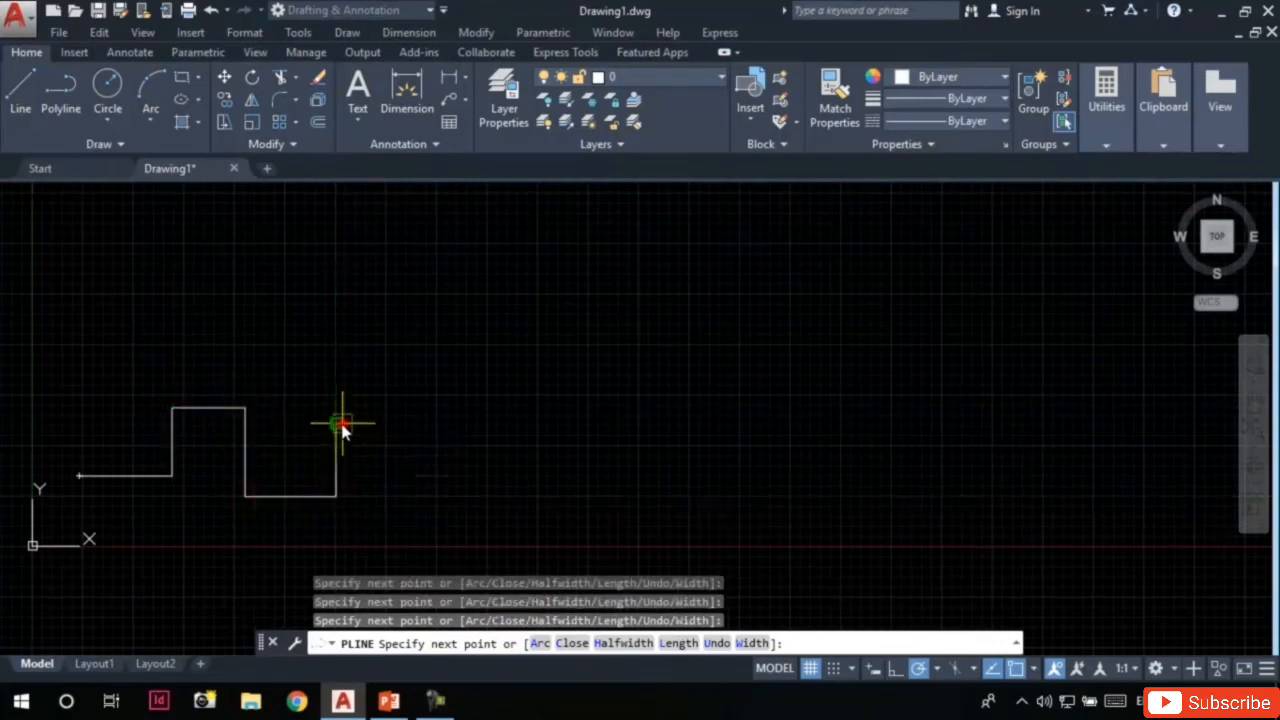
click(398, 425)
click(398, 520)
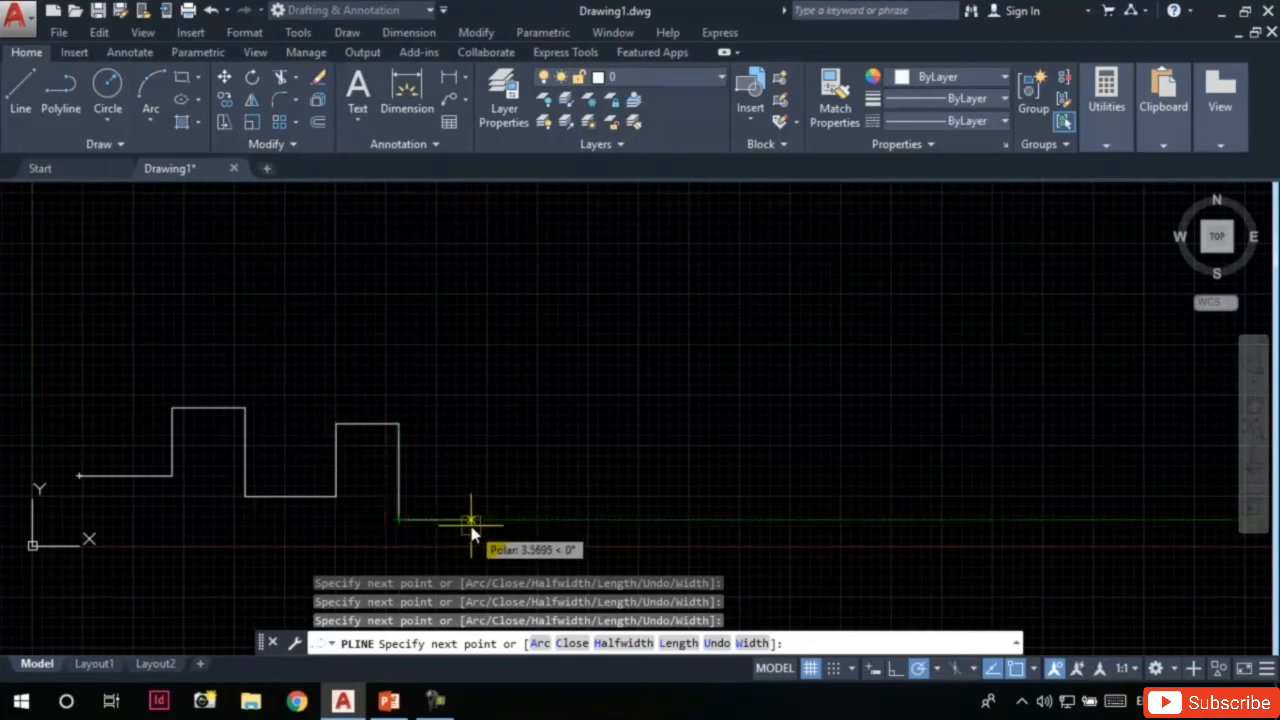
key(Escape)
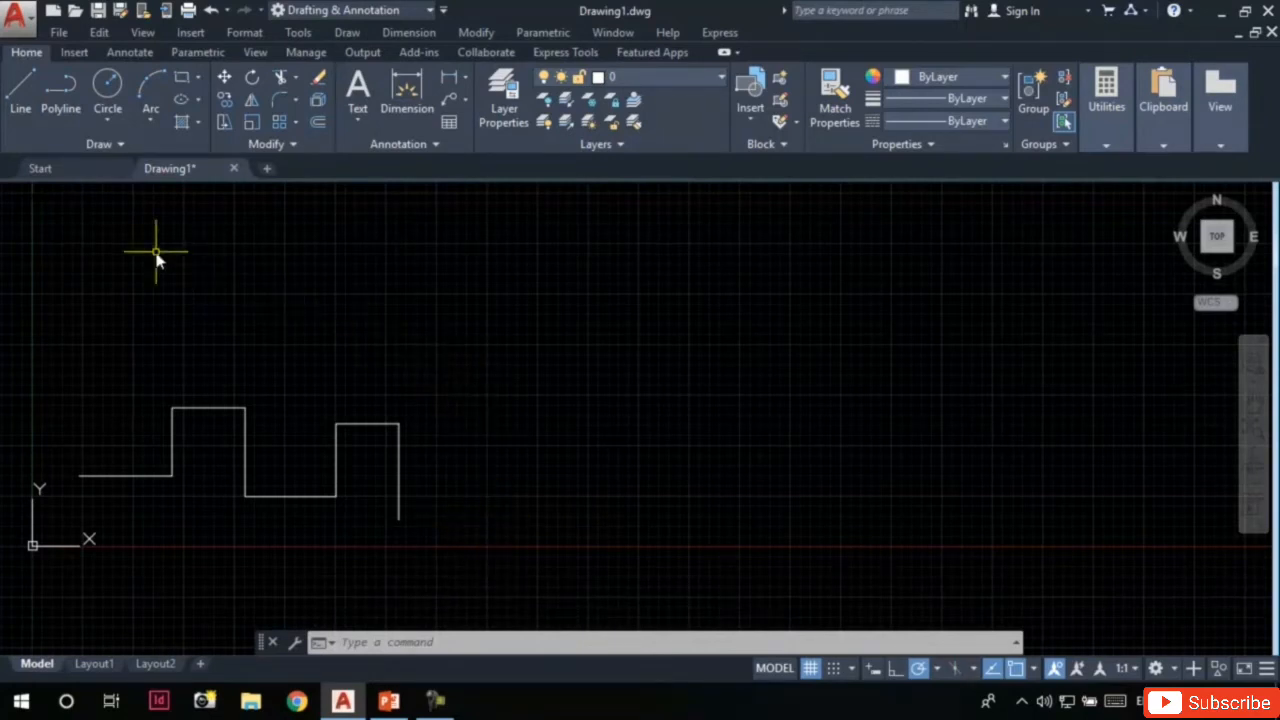
- Draw a stepped chain of six connected horizontal and vertical segments above the polyline with the Line command
click(21, 100)
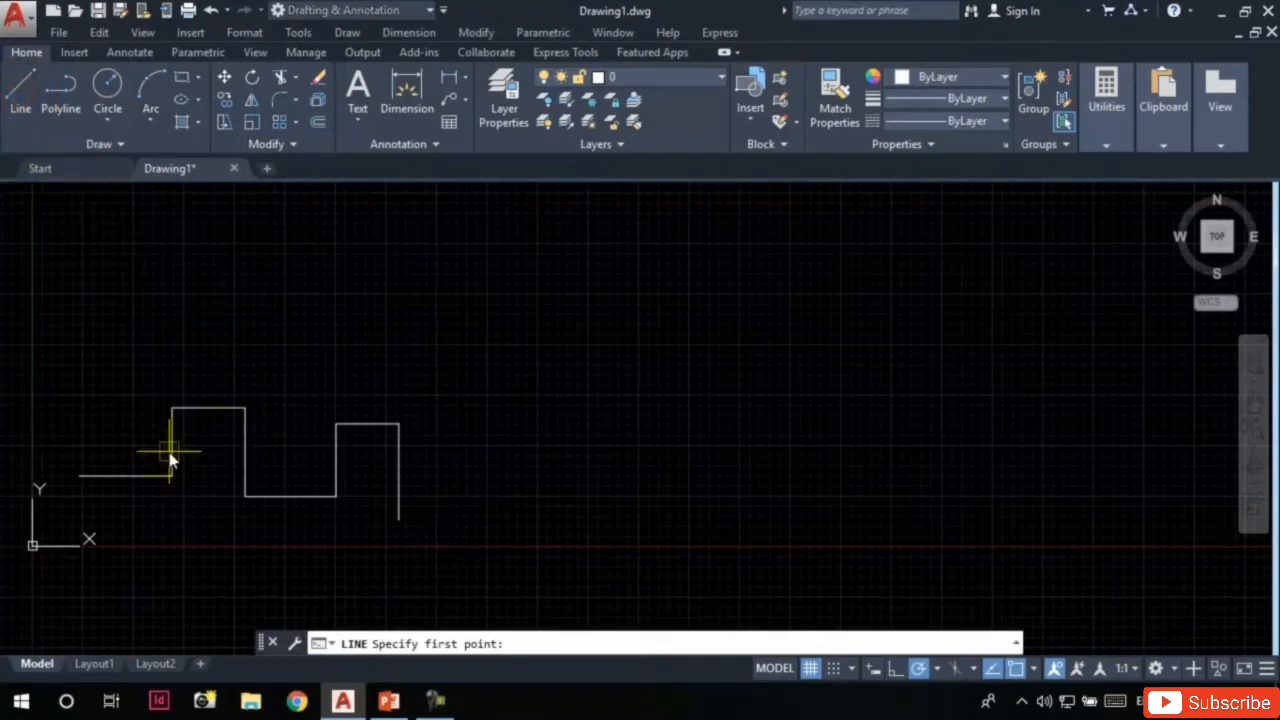
click(95, 332)
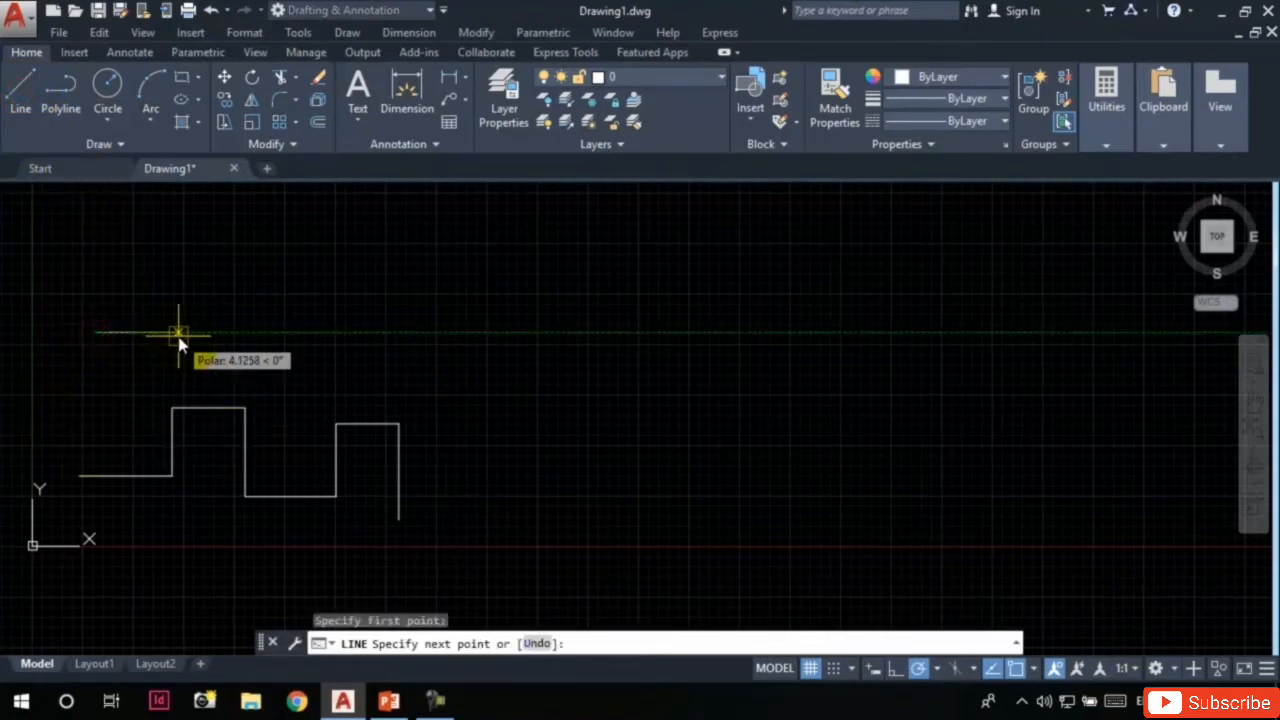
click(178, 333)
click(180, 277)
click(267, 277)
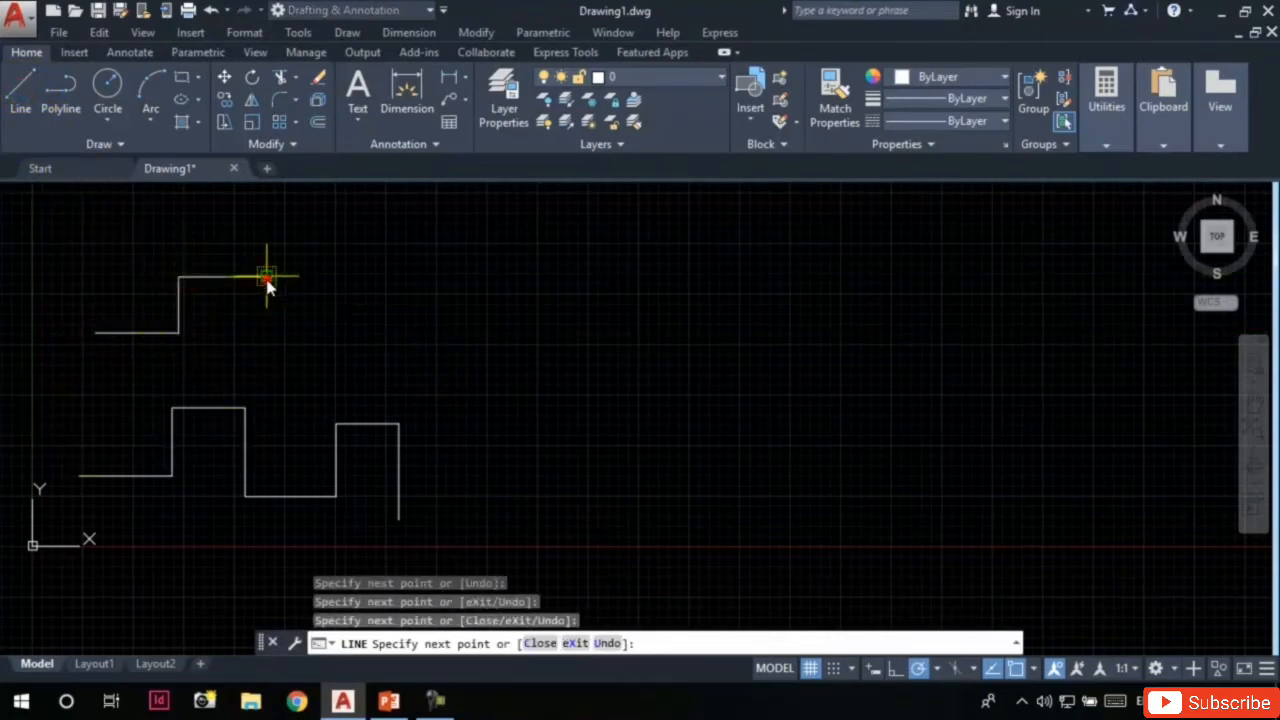
click(267, 365)
click(401, 365)
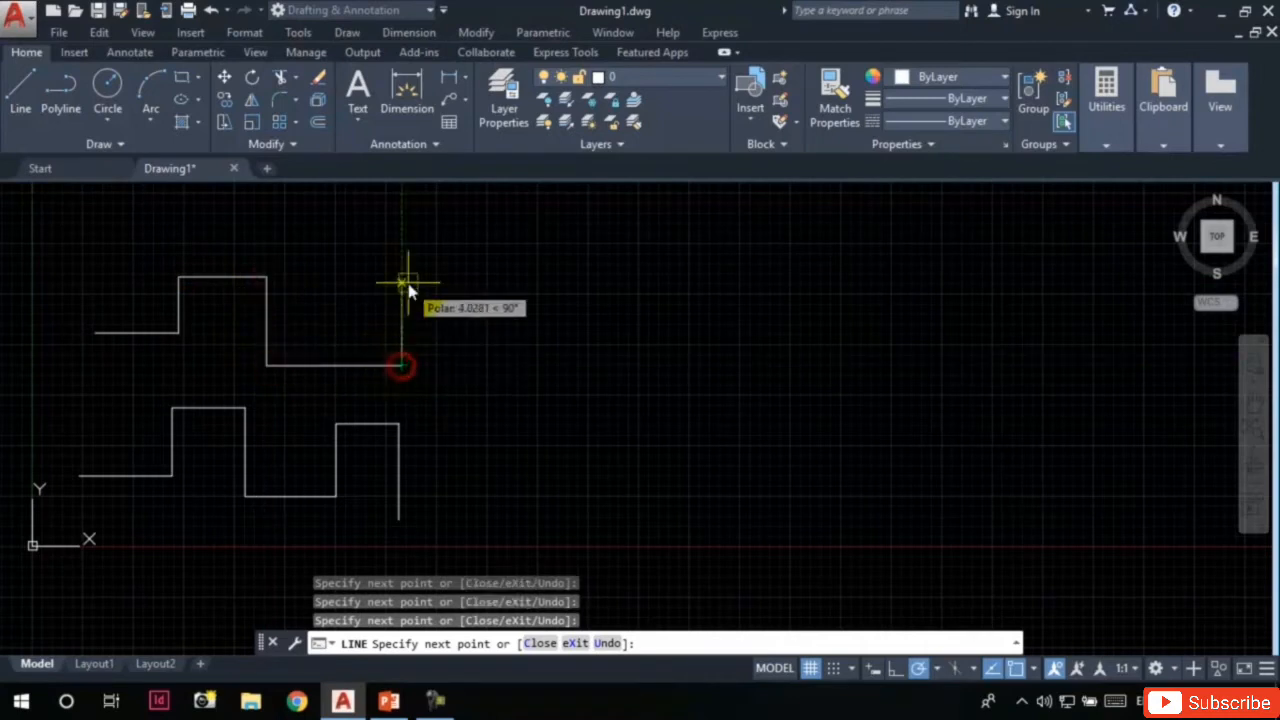
click(402, 283)
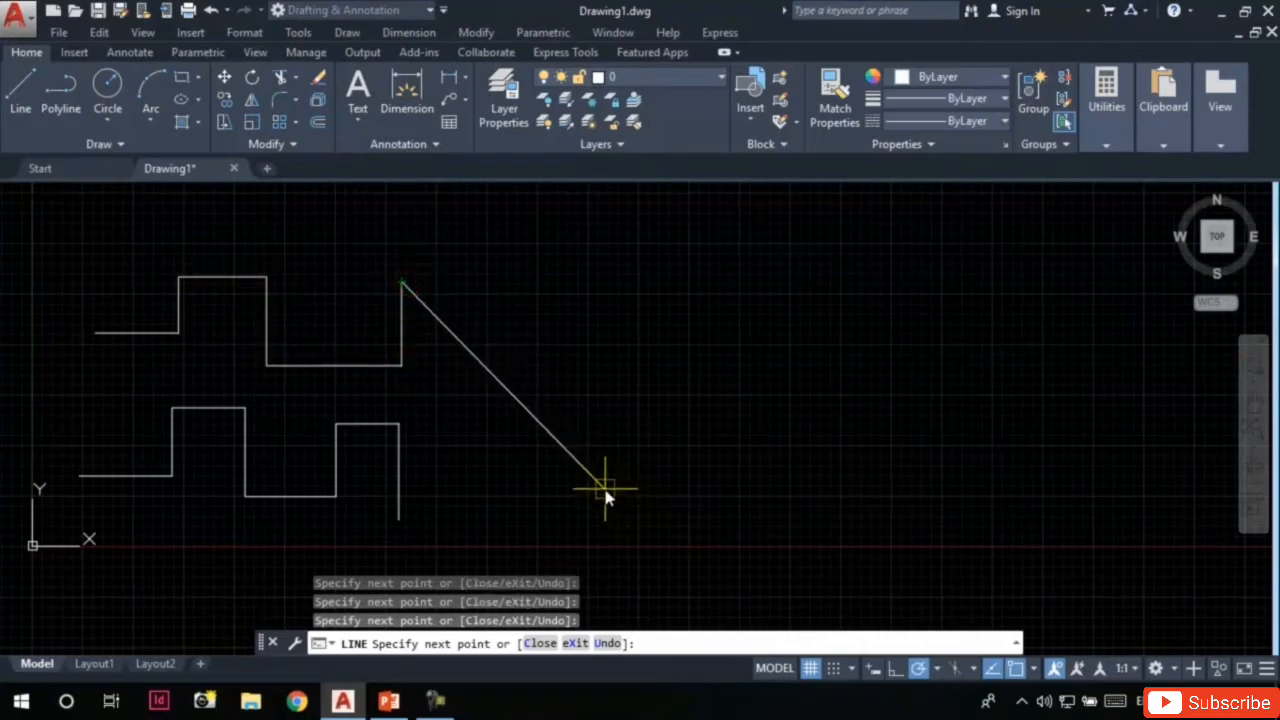
key(Escape)
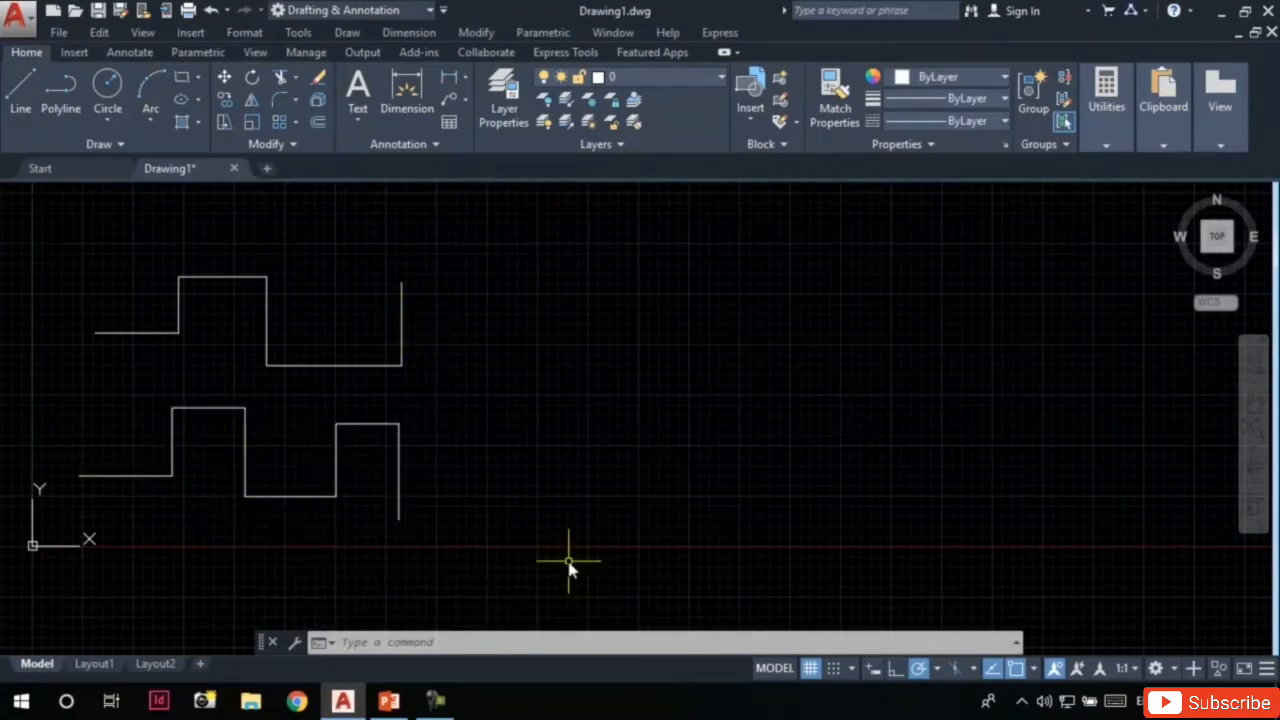
- Select the lower stepped polyline to check whether its segments form one object, and clear the selection
click(398, 486)
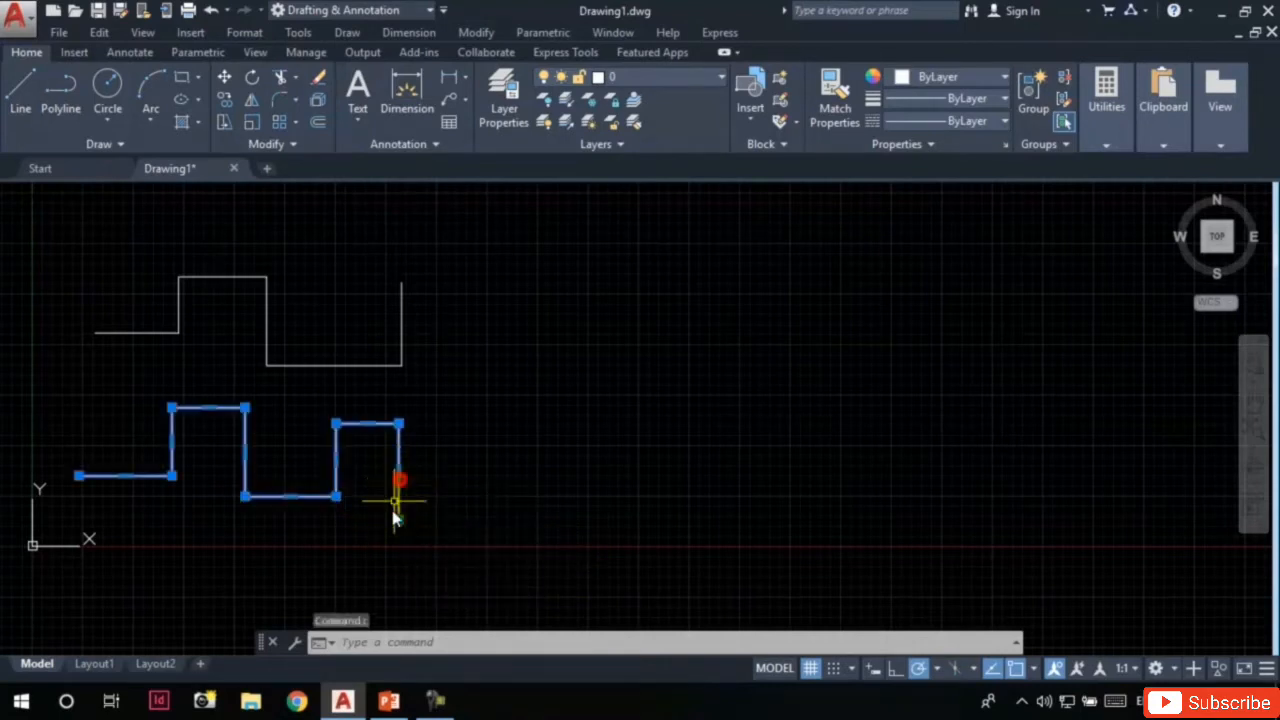
click(398, 518)
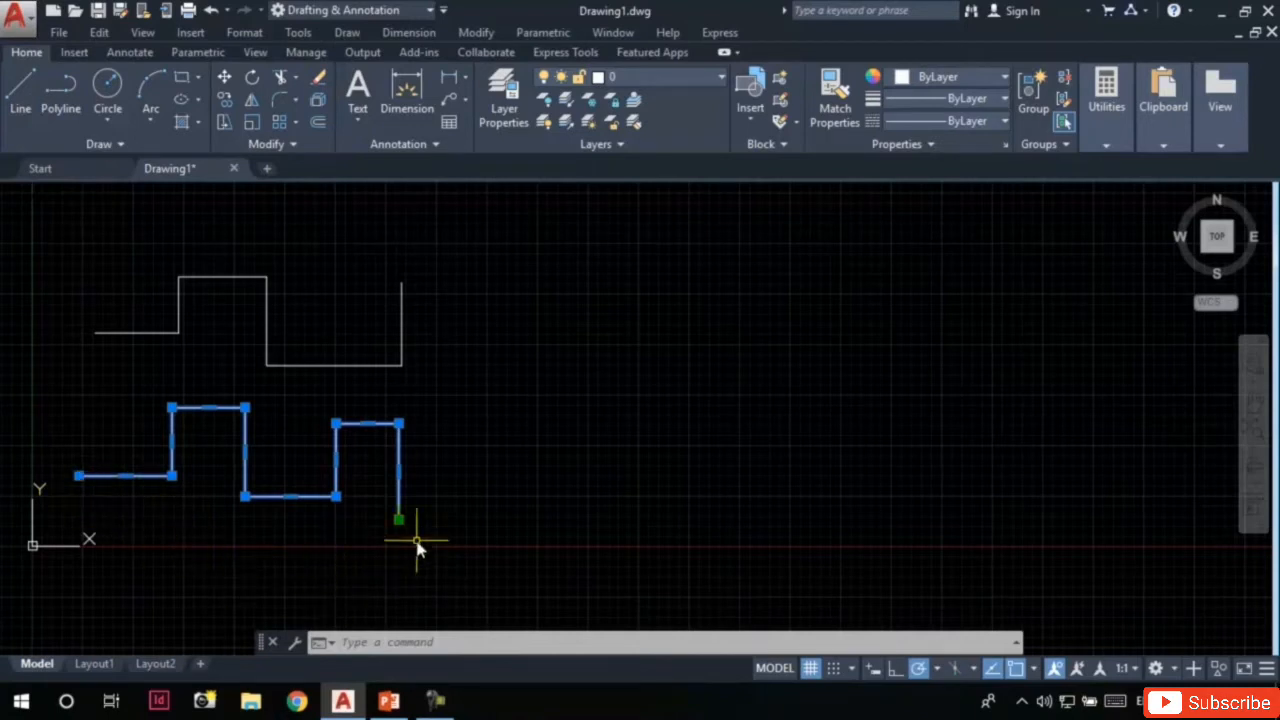
key(Escape)
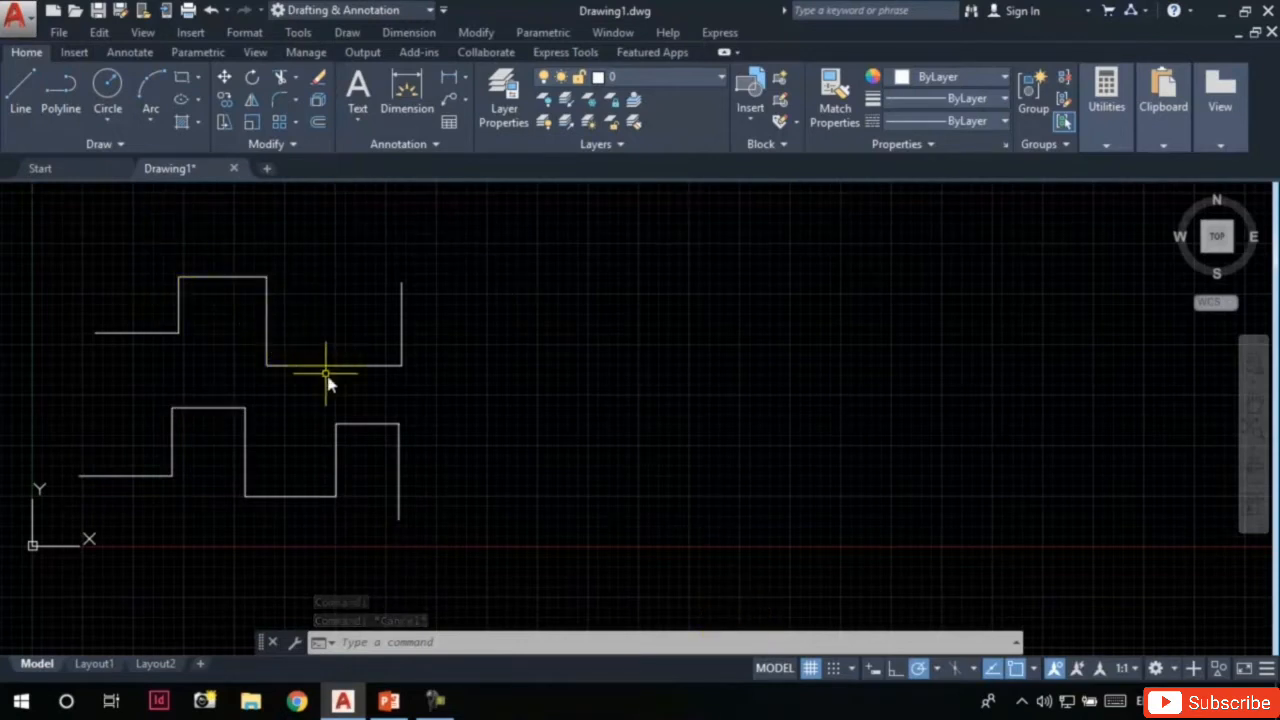
- Select the segments of the upper stepped shape one by one to check whether they are separate objects, and clear the selection
click(402, 305)
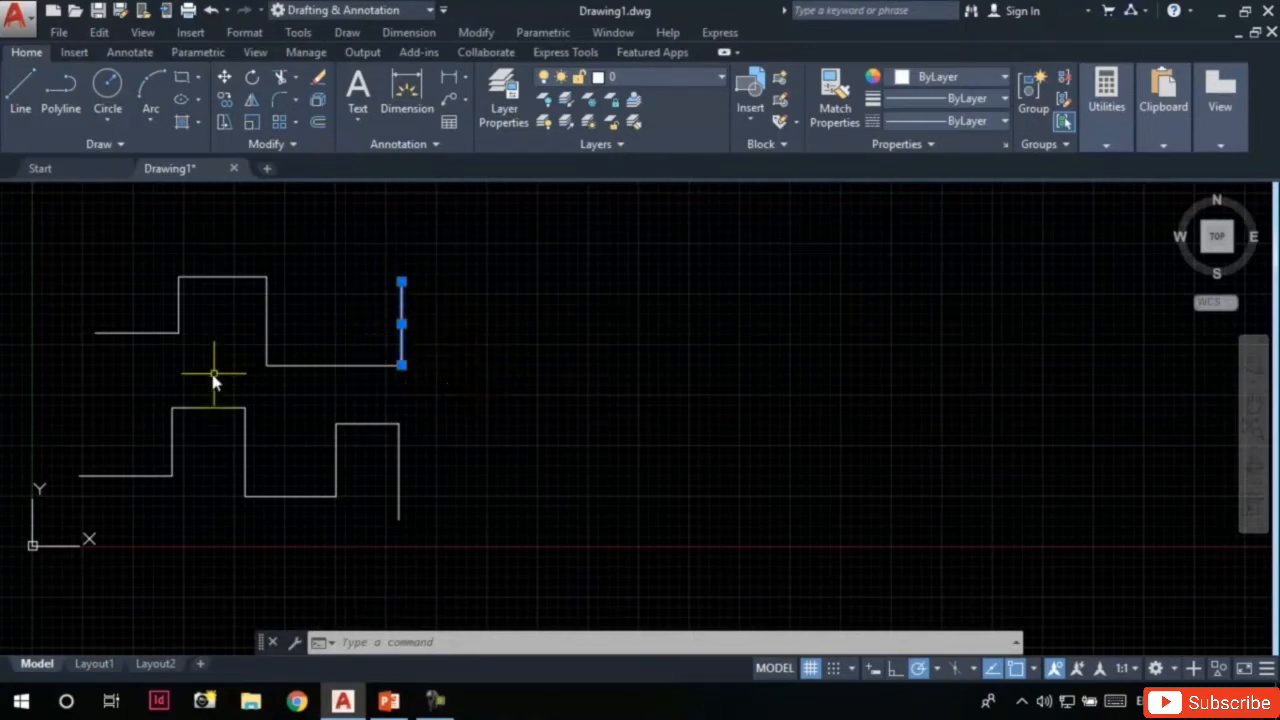
click(320, 365)
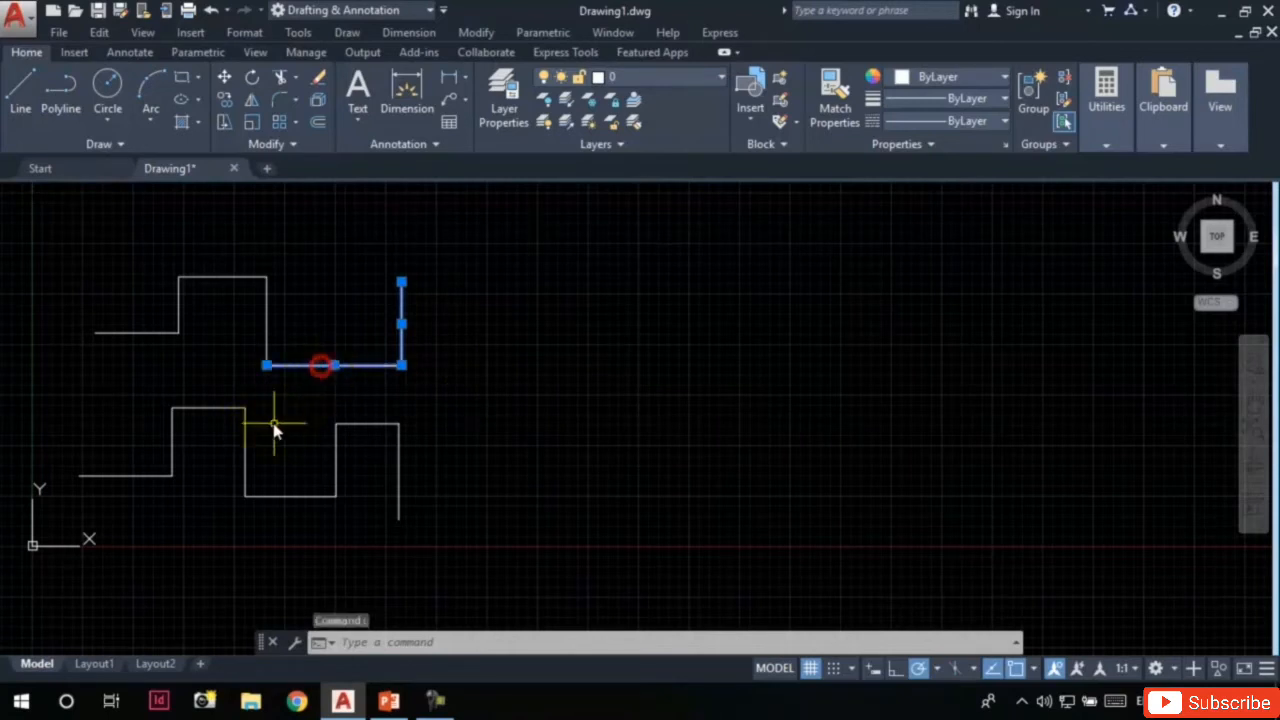
click(267, 312)
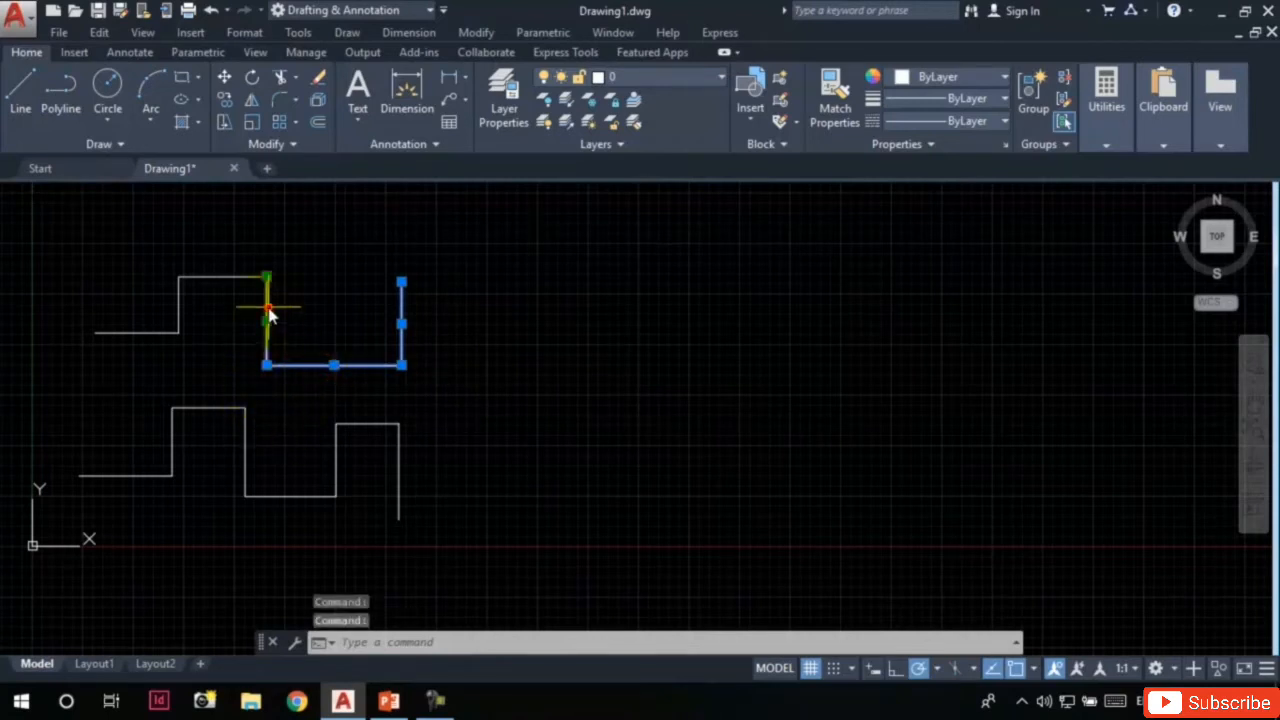
click(213, 277)
click(184, 290)
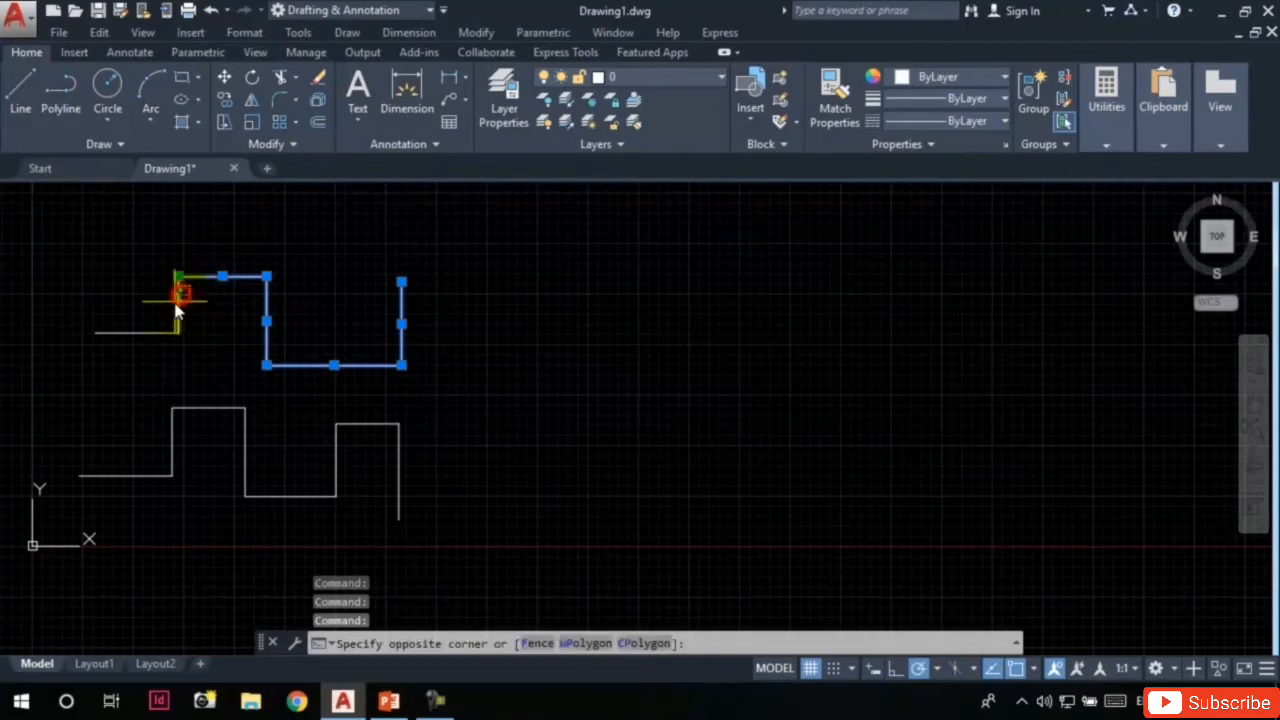
click(139, 334)
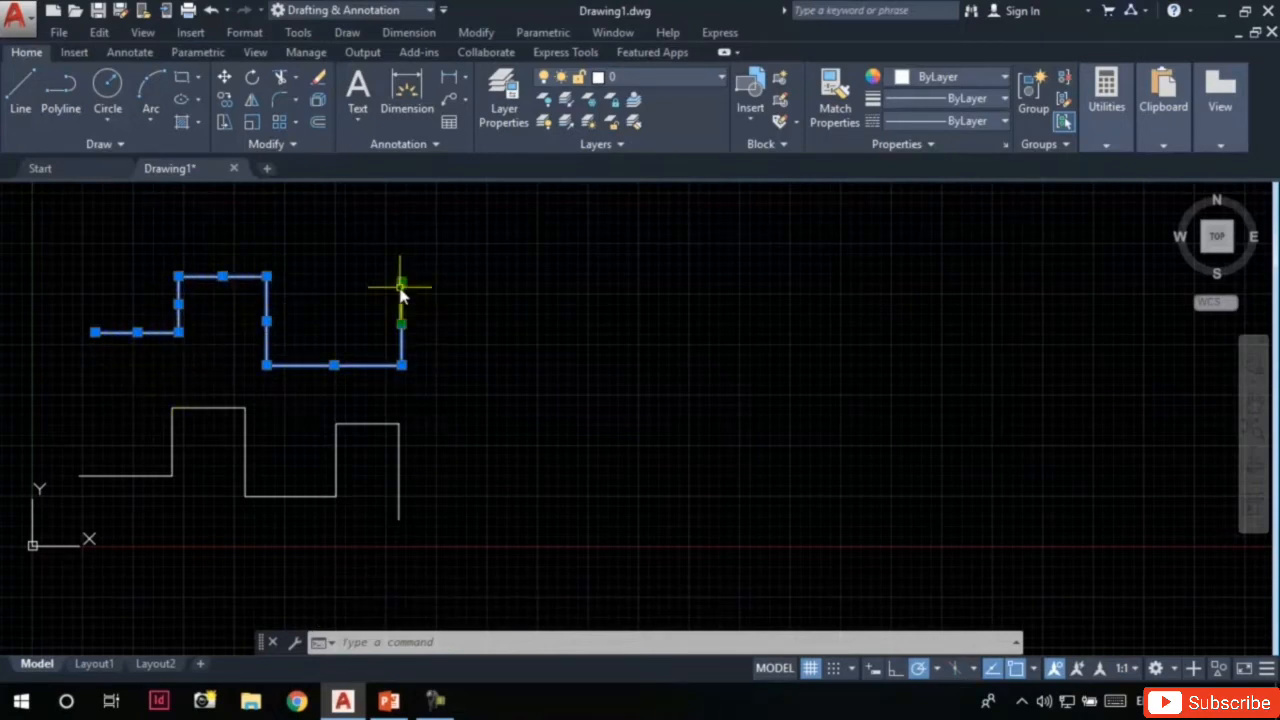
key(Escape)
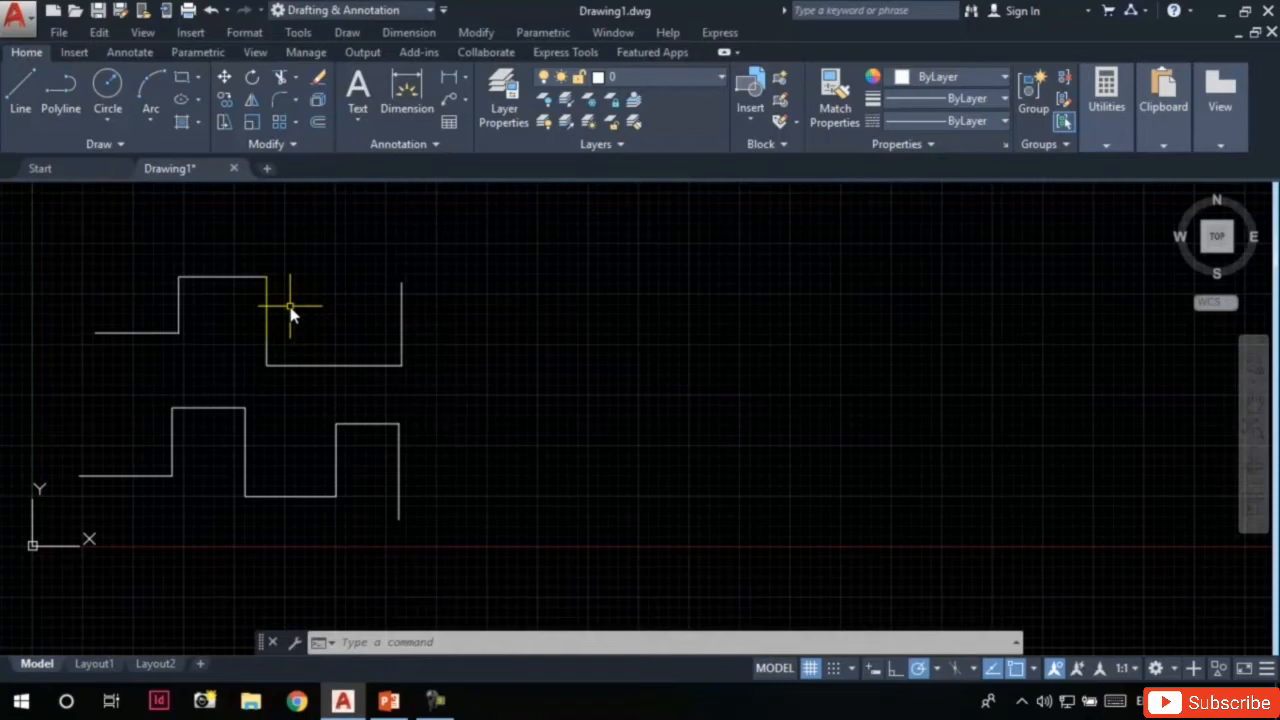
- Erase both stepped shapes from the drawing with one crossing selection
middle_drag(290, 313, 404, 296)
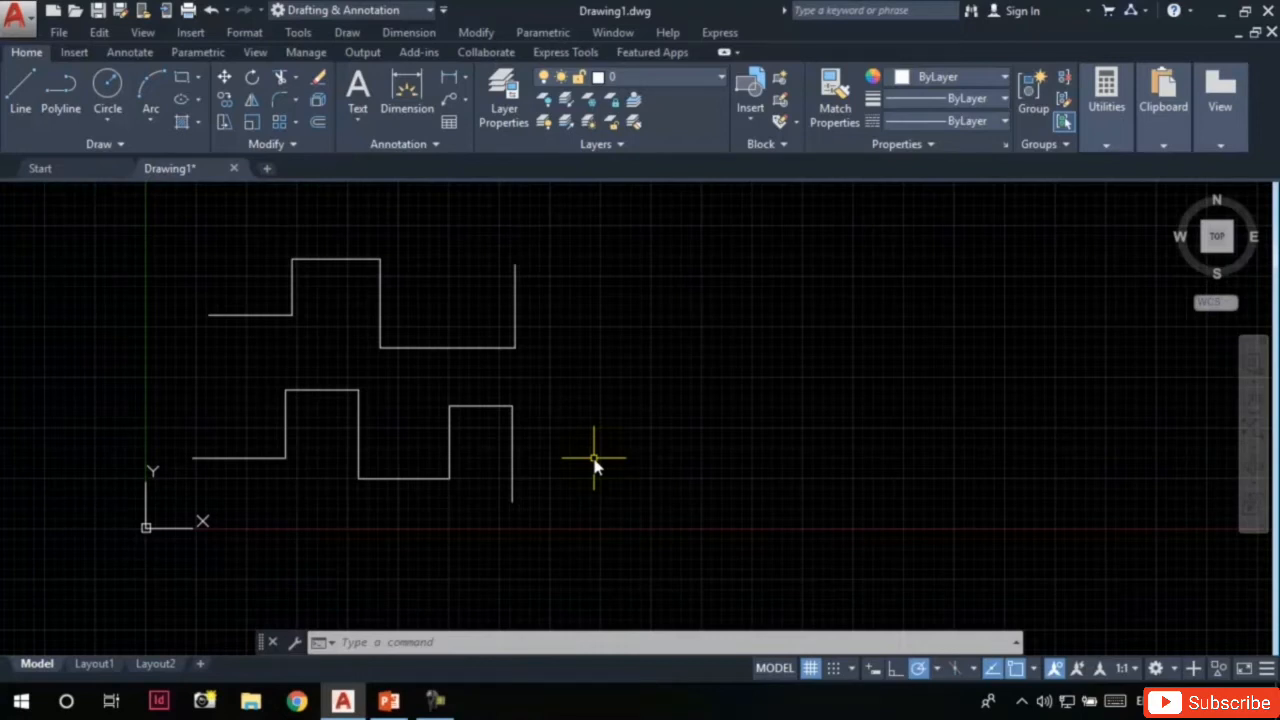
key(Escape)
key(Escape)
click(631, 567)
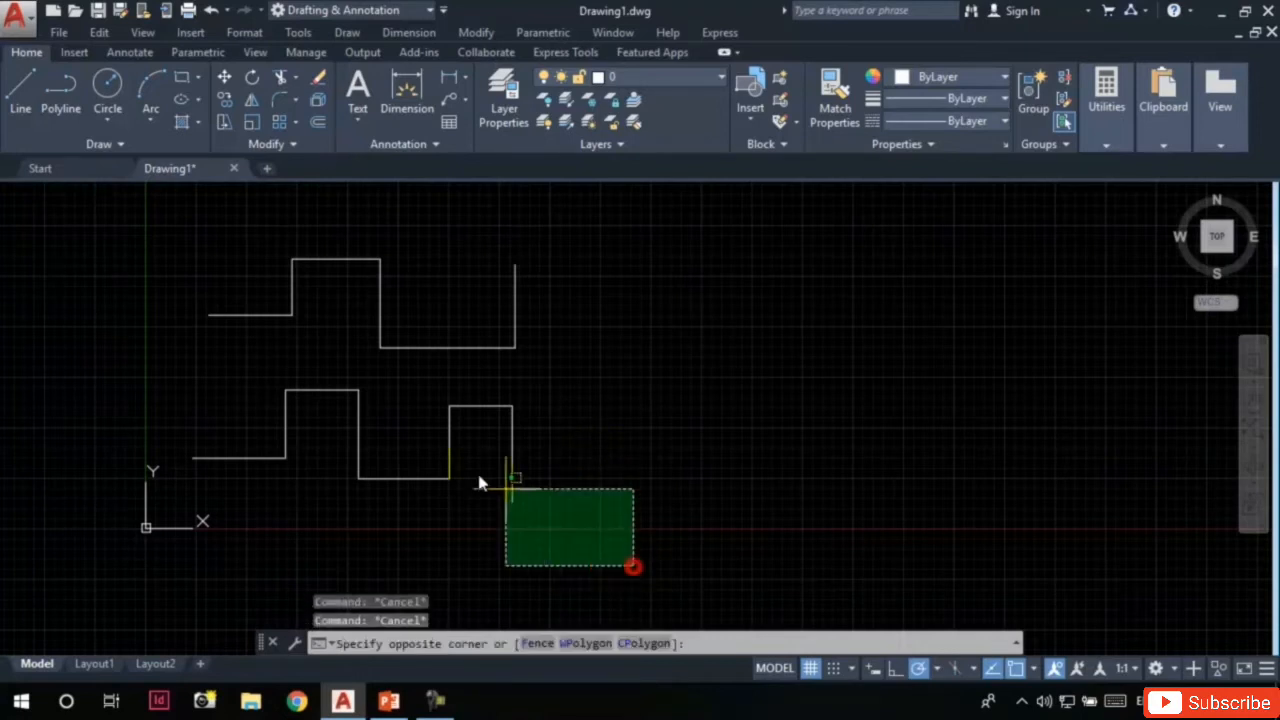
click(184, 265)
key(Delete)
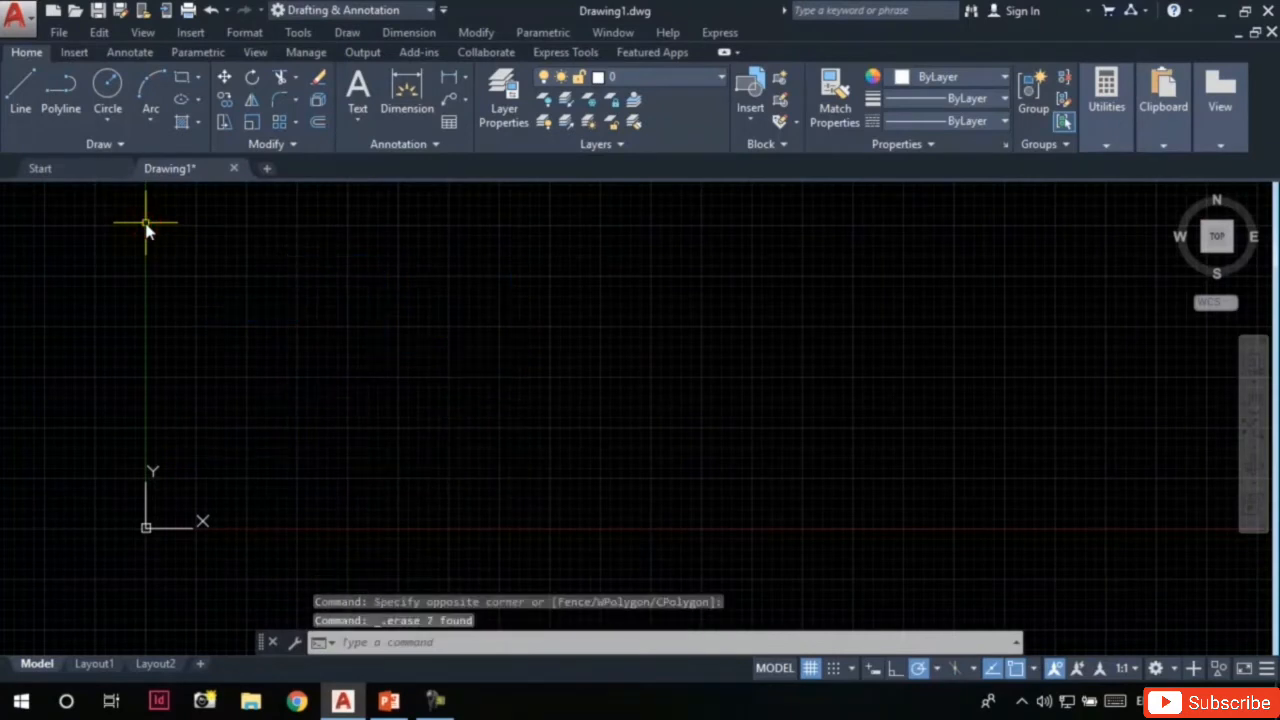
- Start a polyline above the X axis with starting and ending width 10 and draw a horizontal segment about 31 units long
middle_click(552, 418)
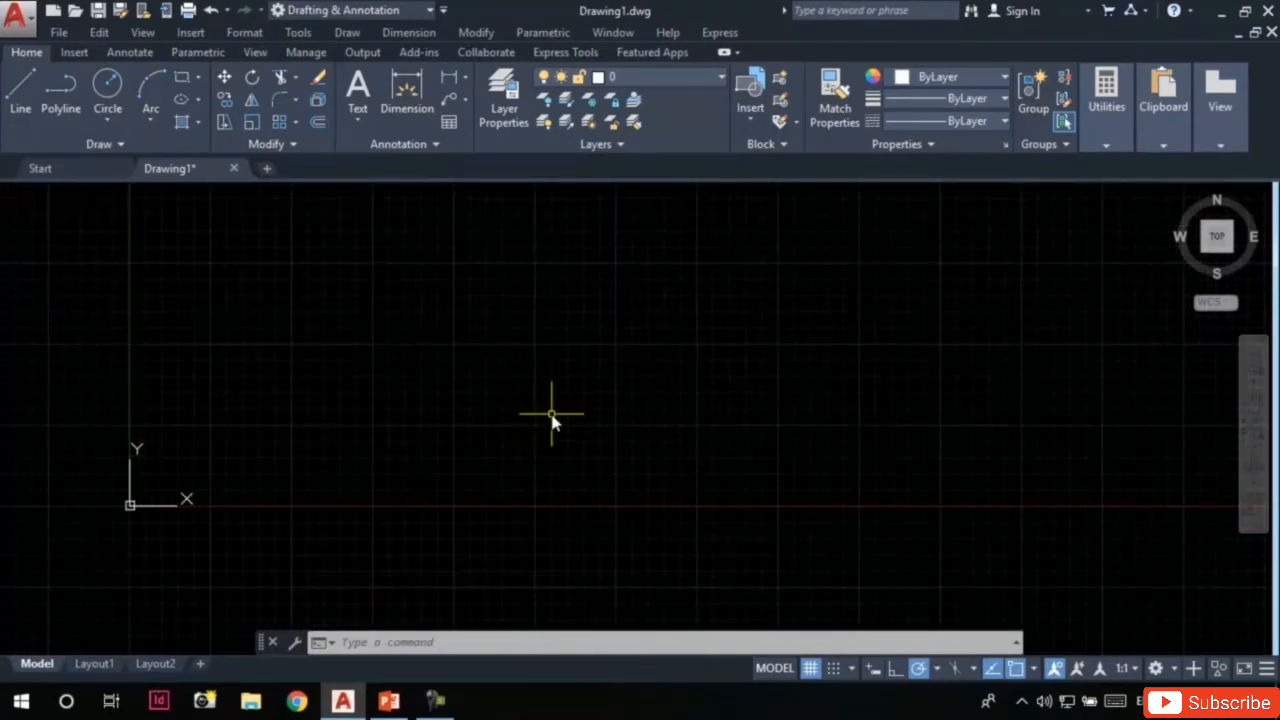
text(p)
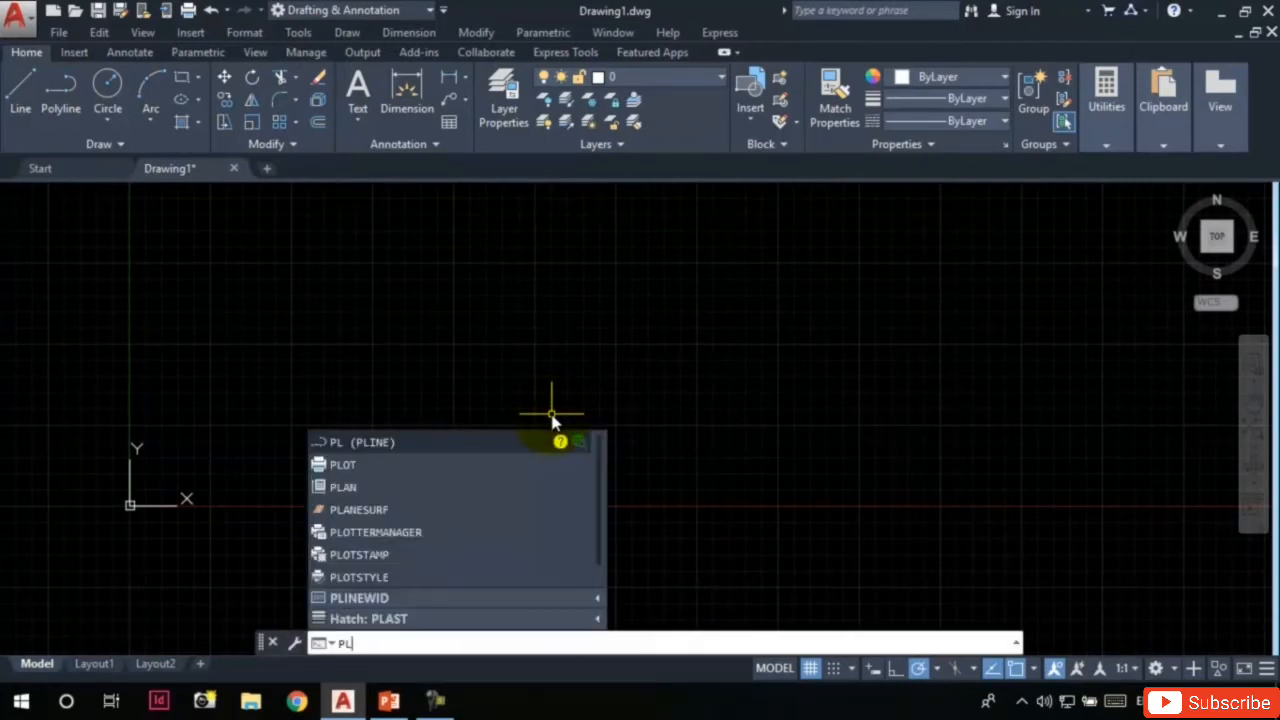
key(Return)
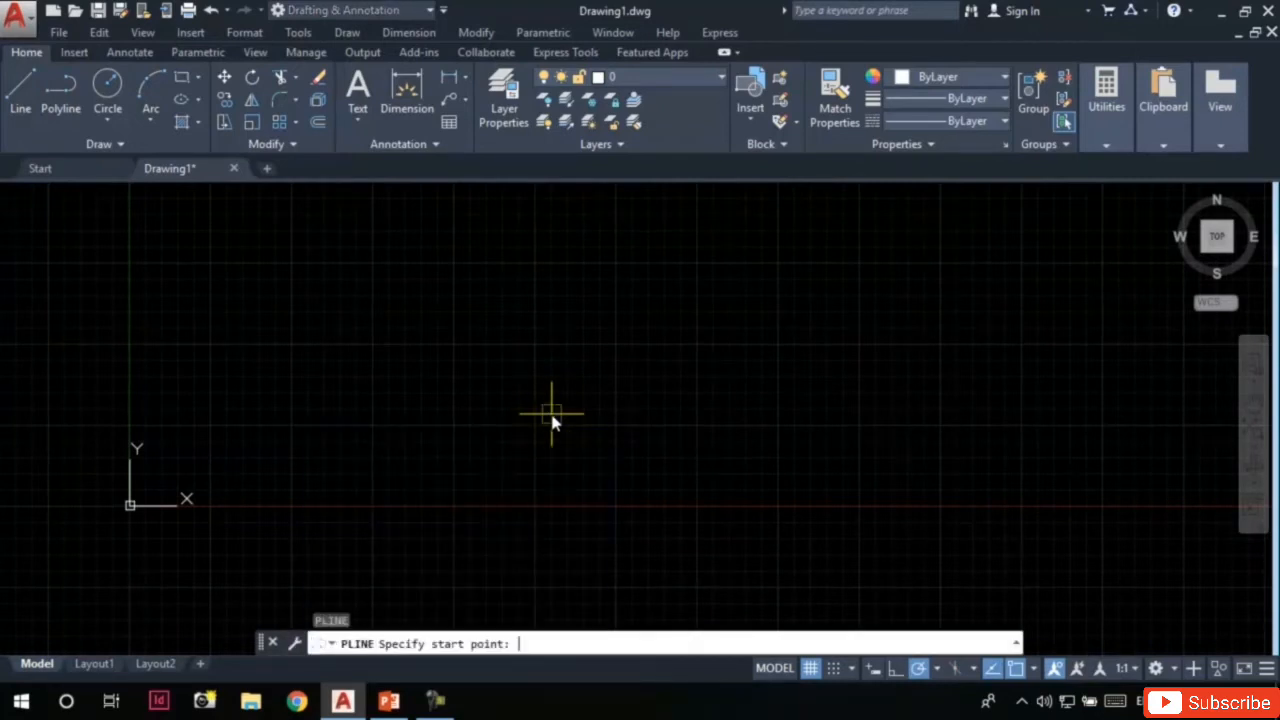
click(239, 403)
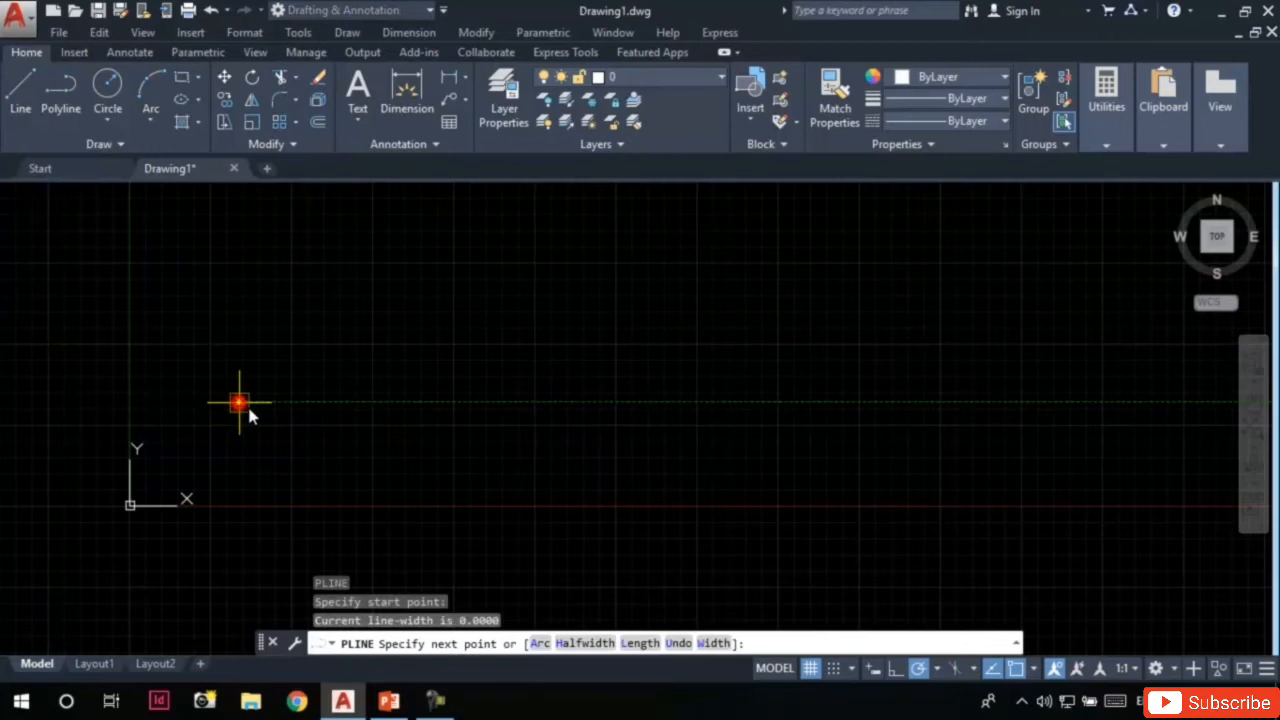
click(714, 644)
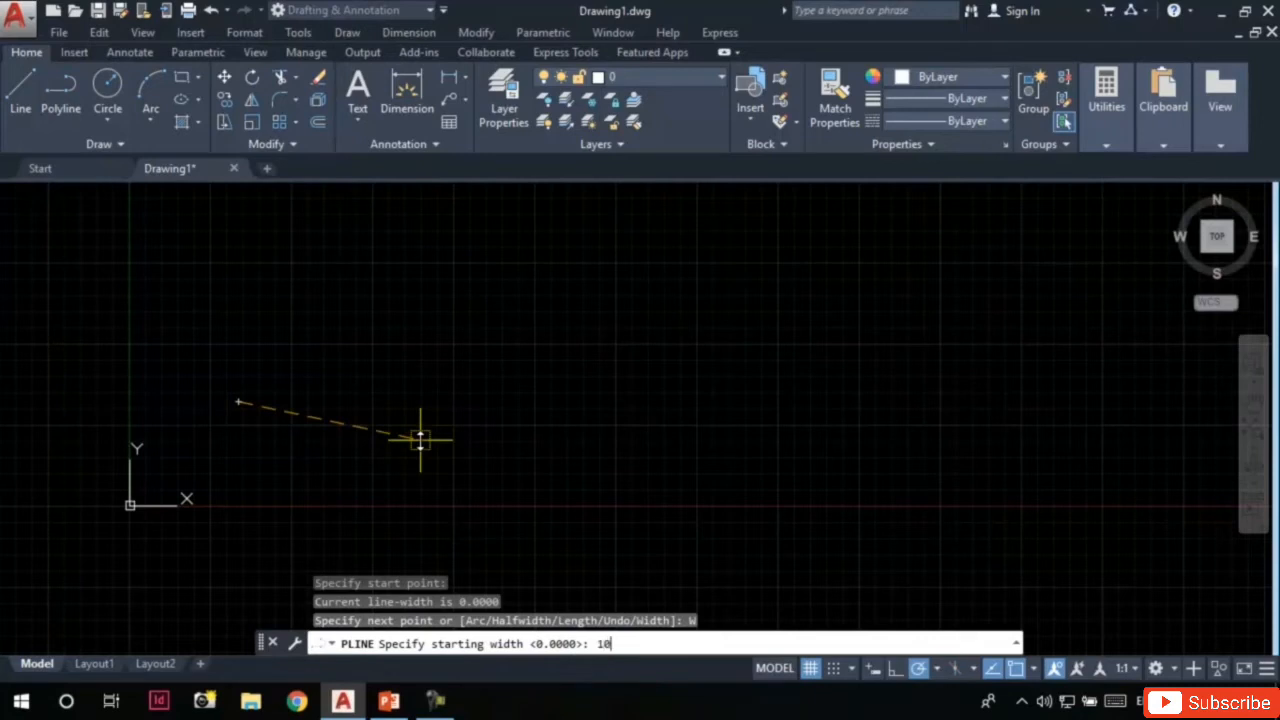
text(10)
key(Return)
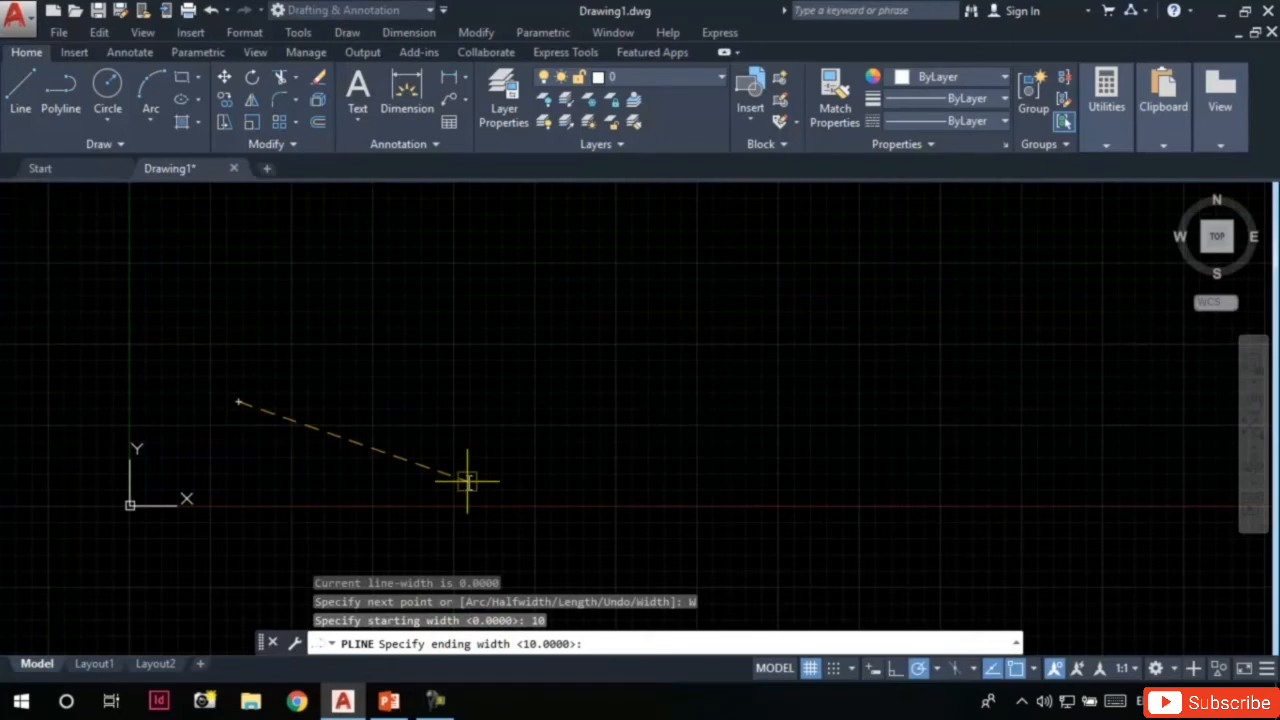
key(Return)
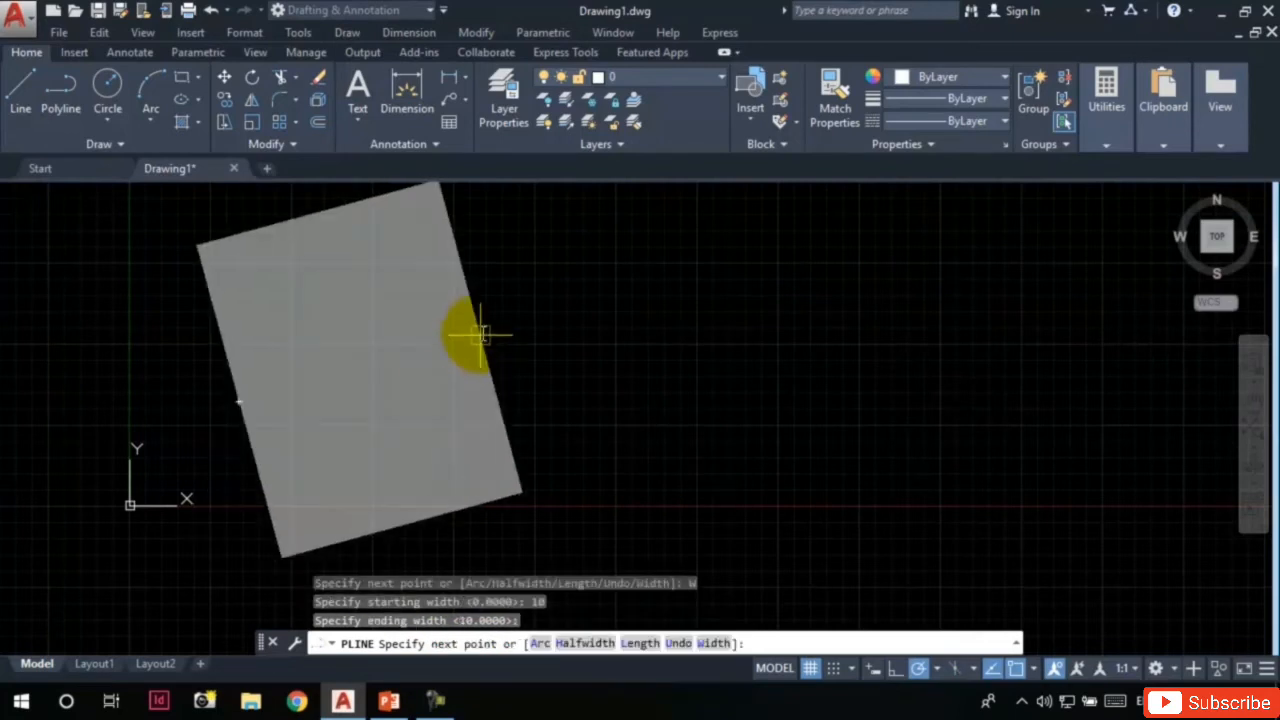
scroll(503, 397, down, 2)
middle_drag(656, 394, 486, 383)
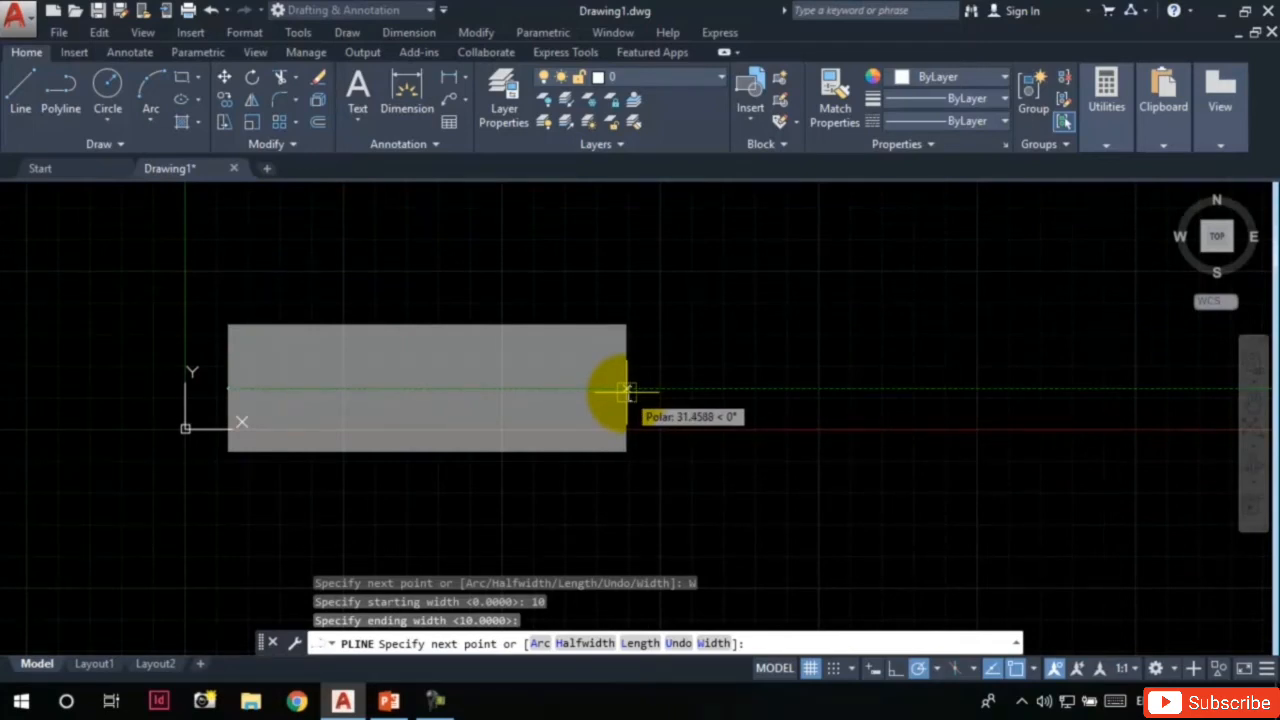
click(624, 390)
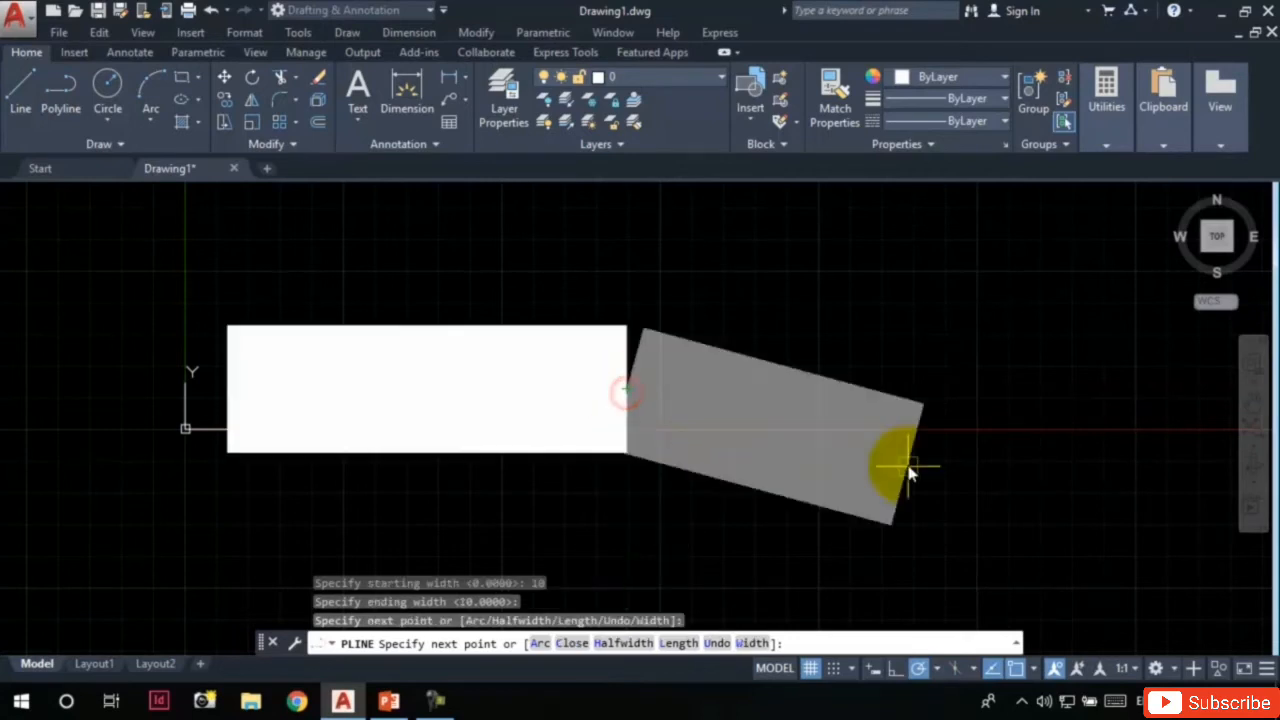
- Add a horizontal arrowhead segment to the polyline with starting width 30 and ending width 0, and finish the polyline
click(752, 643)
click(343, 701)
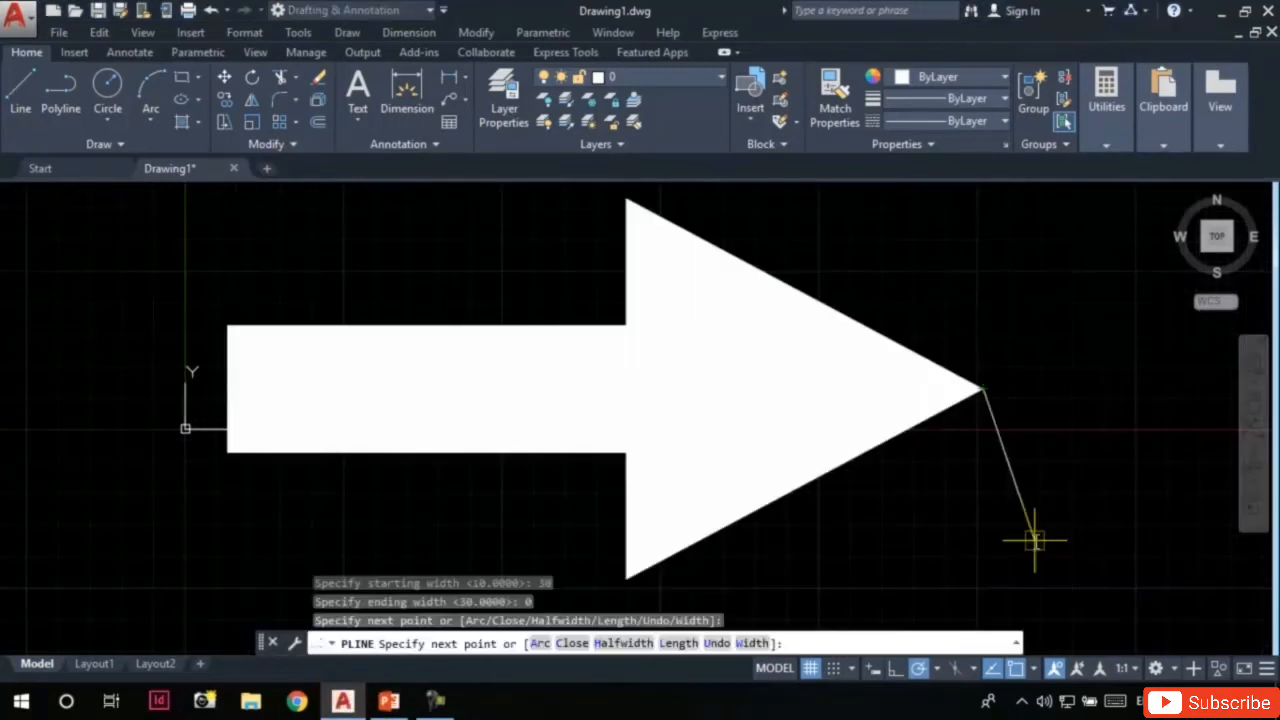
key(Escape)
key(Escape)
- Erase the arrow-shaped polyline from the drawing
scroll(994, 528, down, 3)
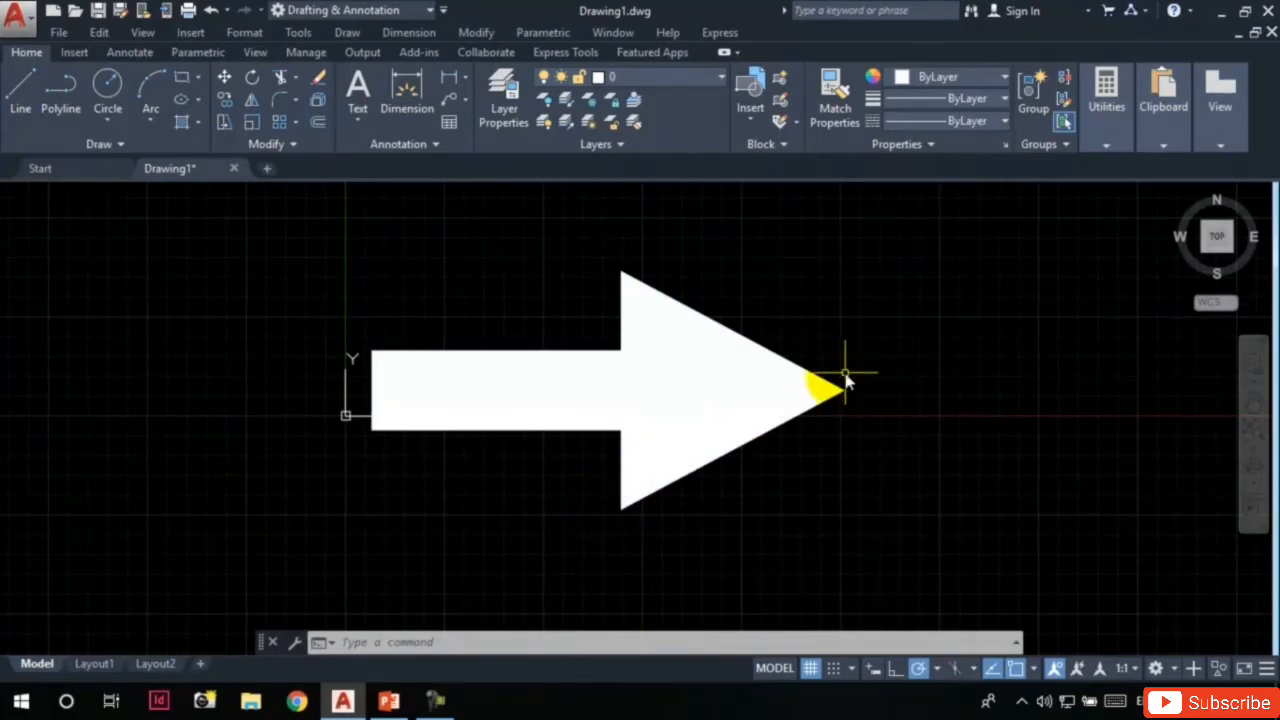
click(276, 313)
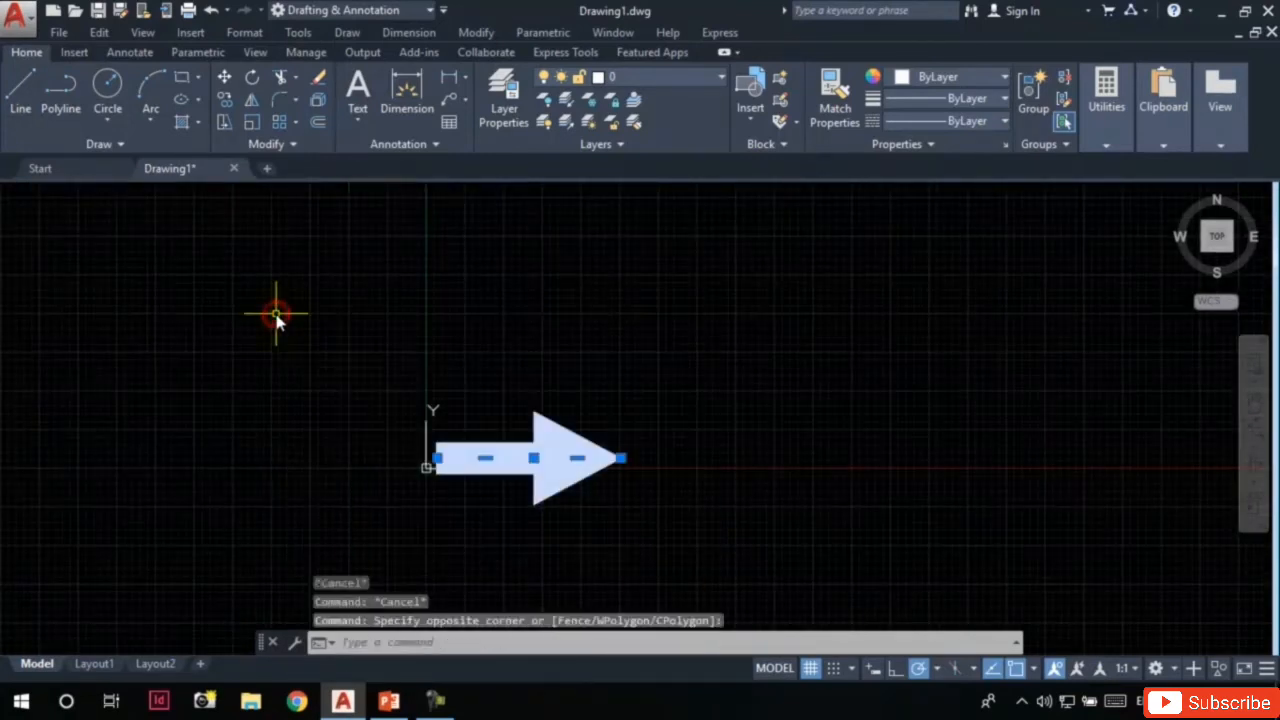
key(Delete)
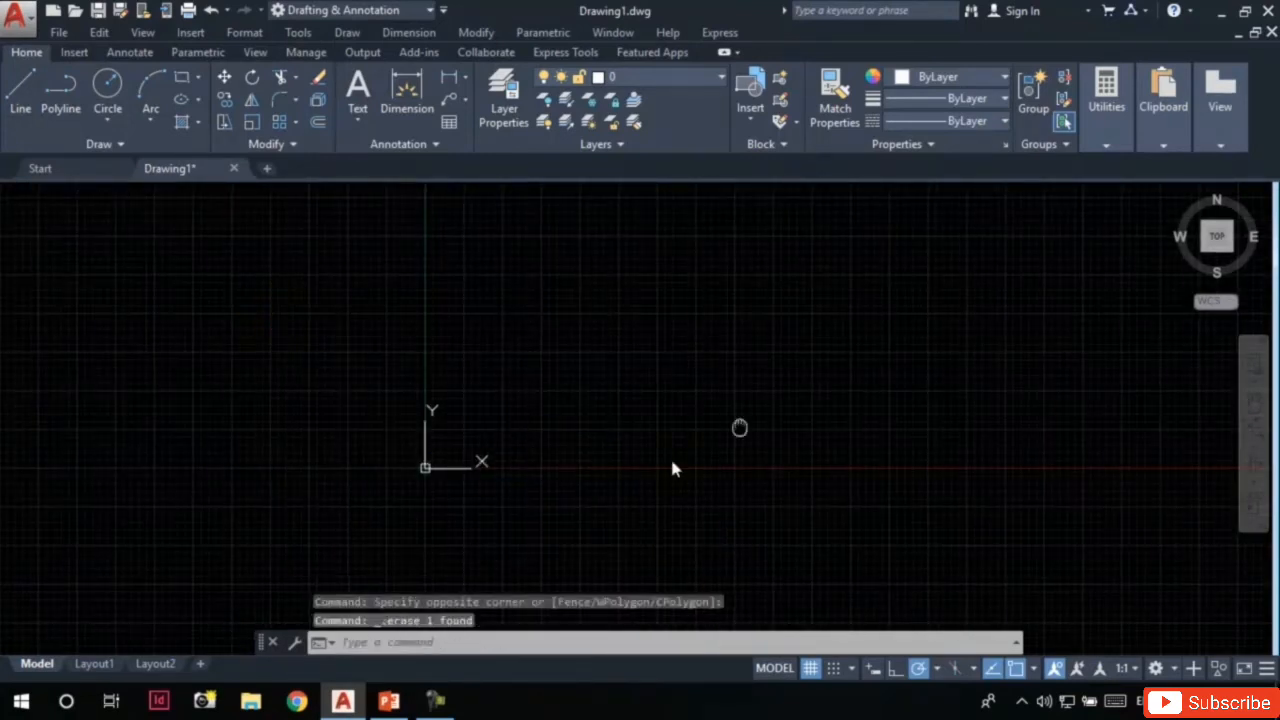
middle_drag(671, 466, 551, 491)
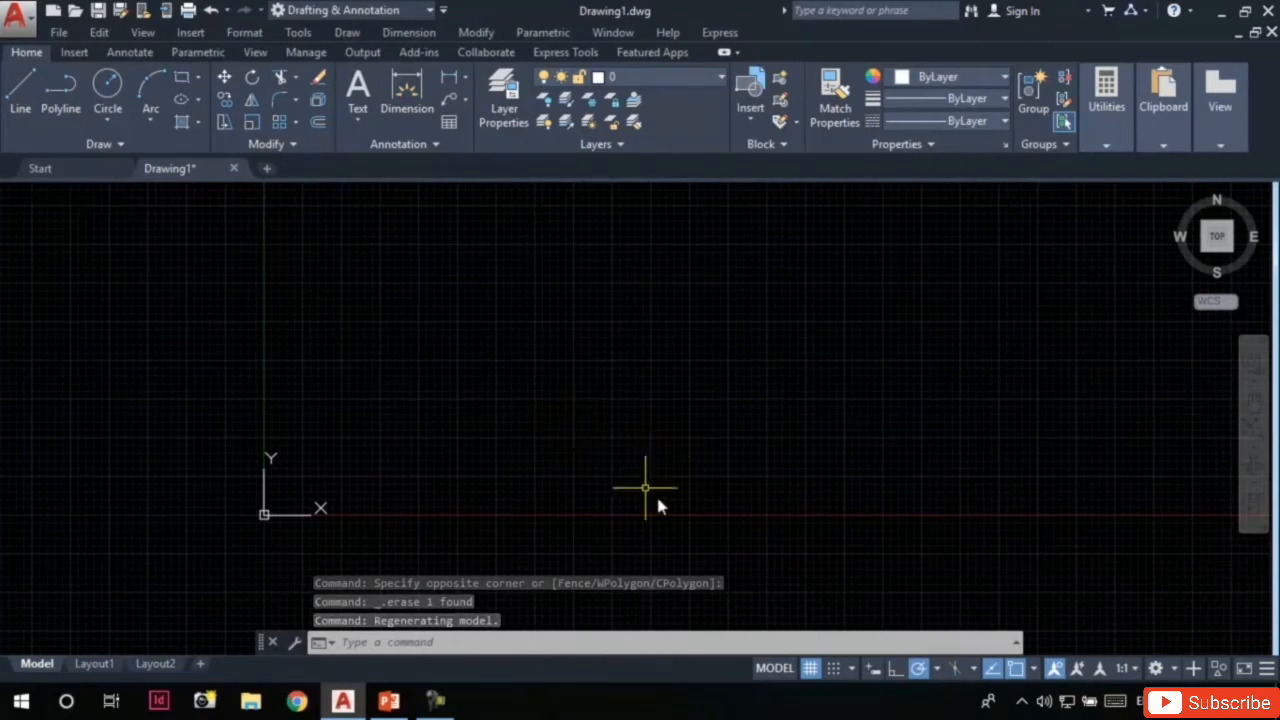
click(124, 141)
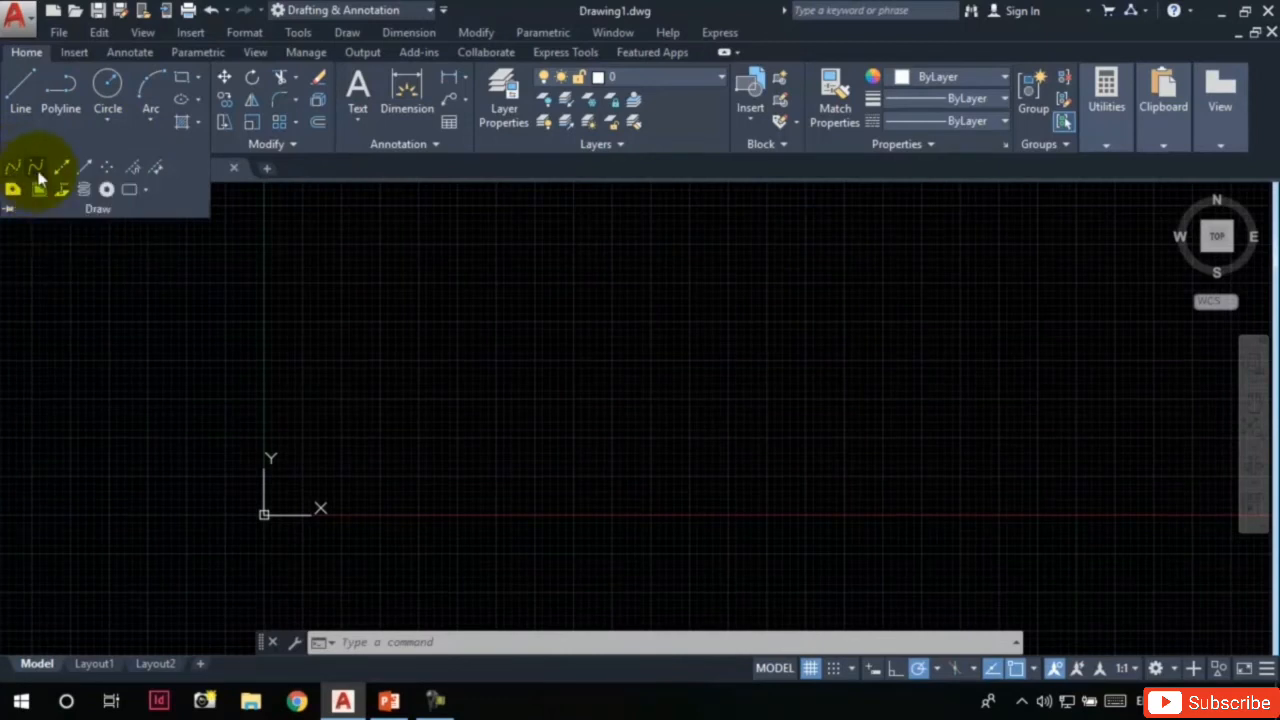
click(698, 455)
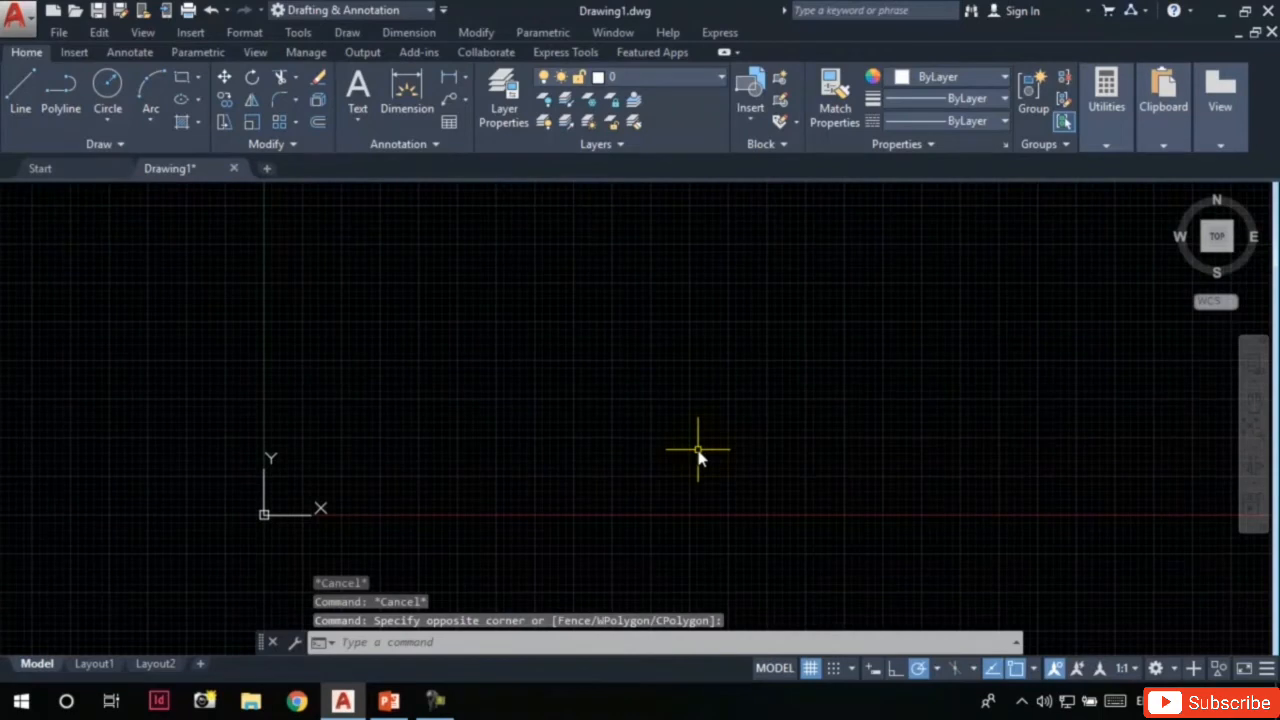
- Draw a W-like wavy spline above the X axis with the Fit method, through five alternating low and high points
text(s)
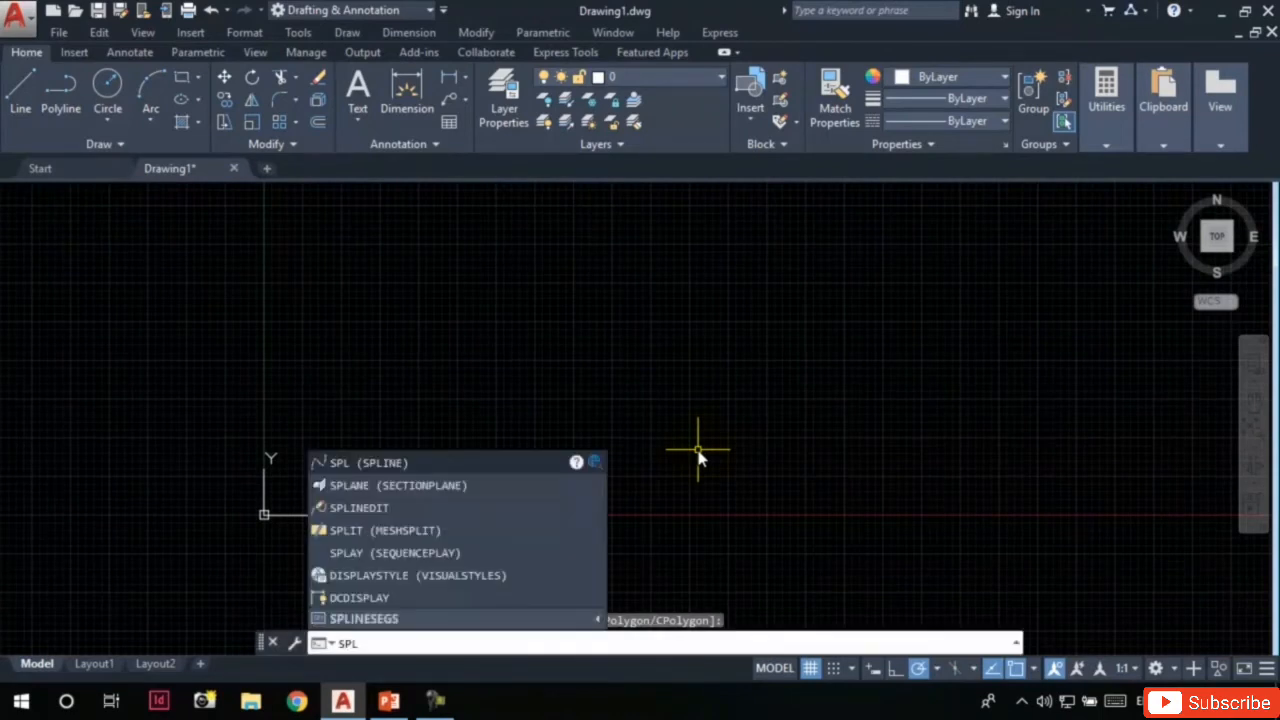
key(Return)
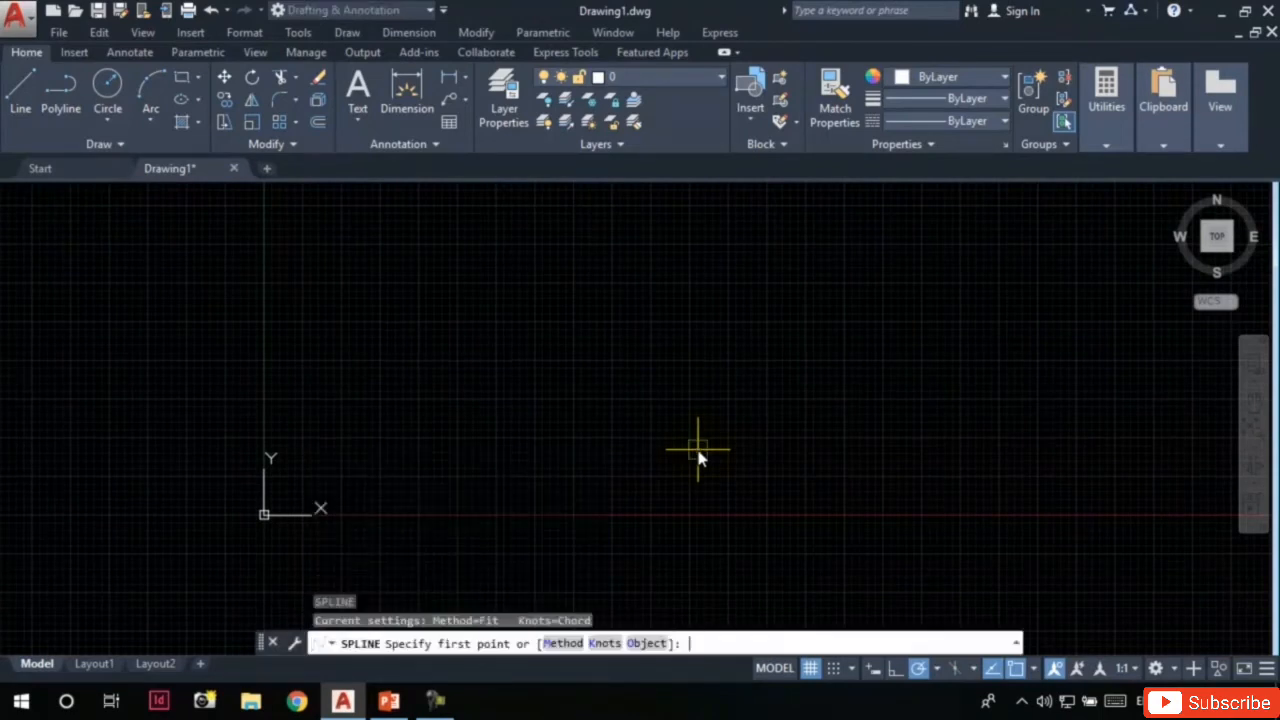
click(558, 644)
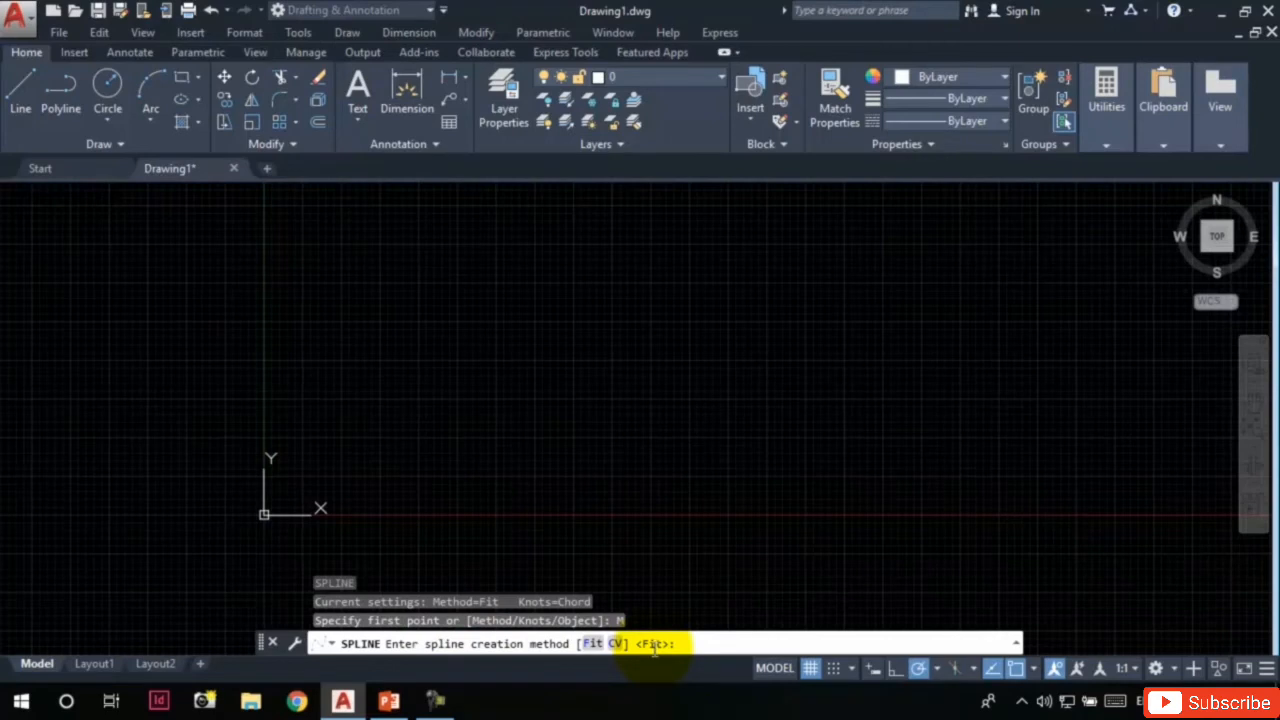
key(Return)
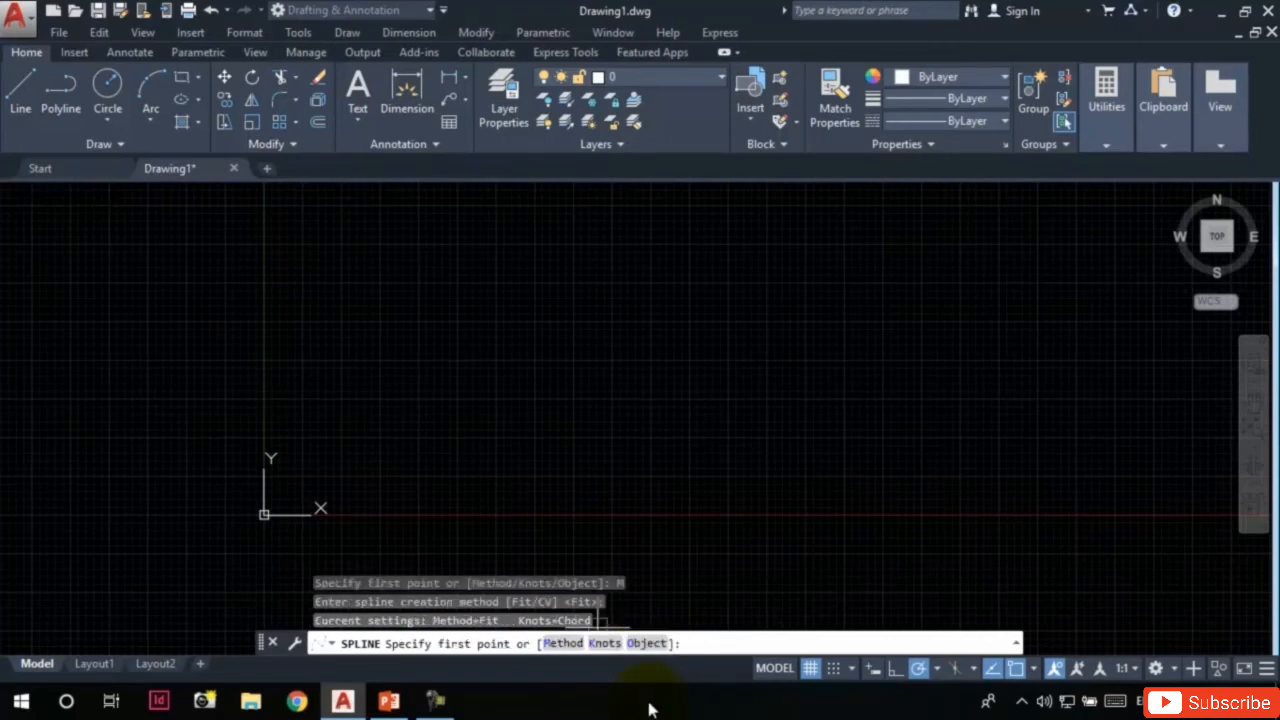
click(401, 440)
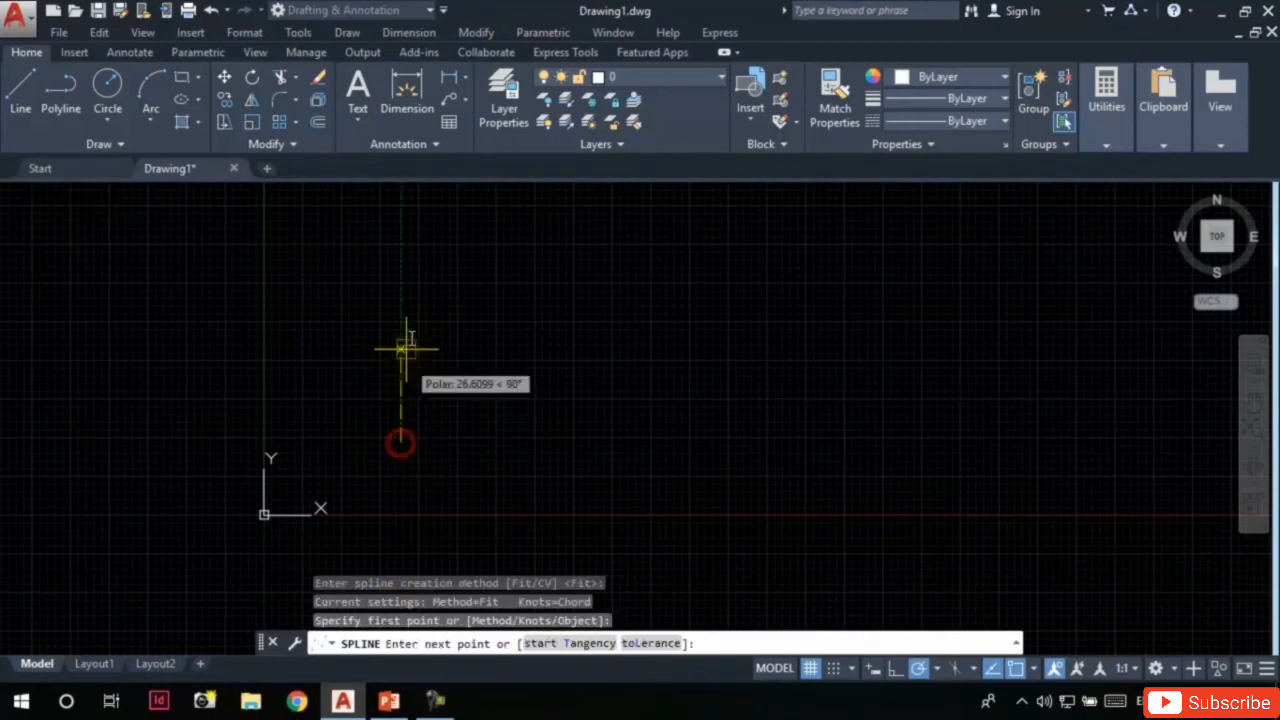
click(460, 300)
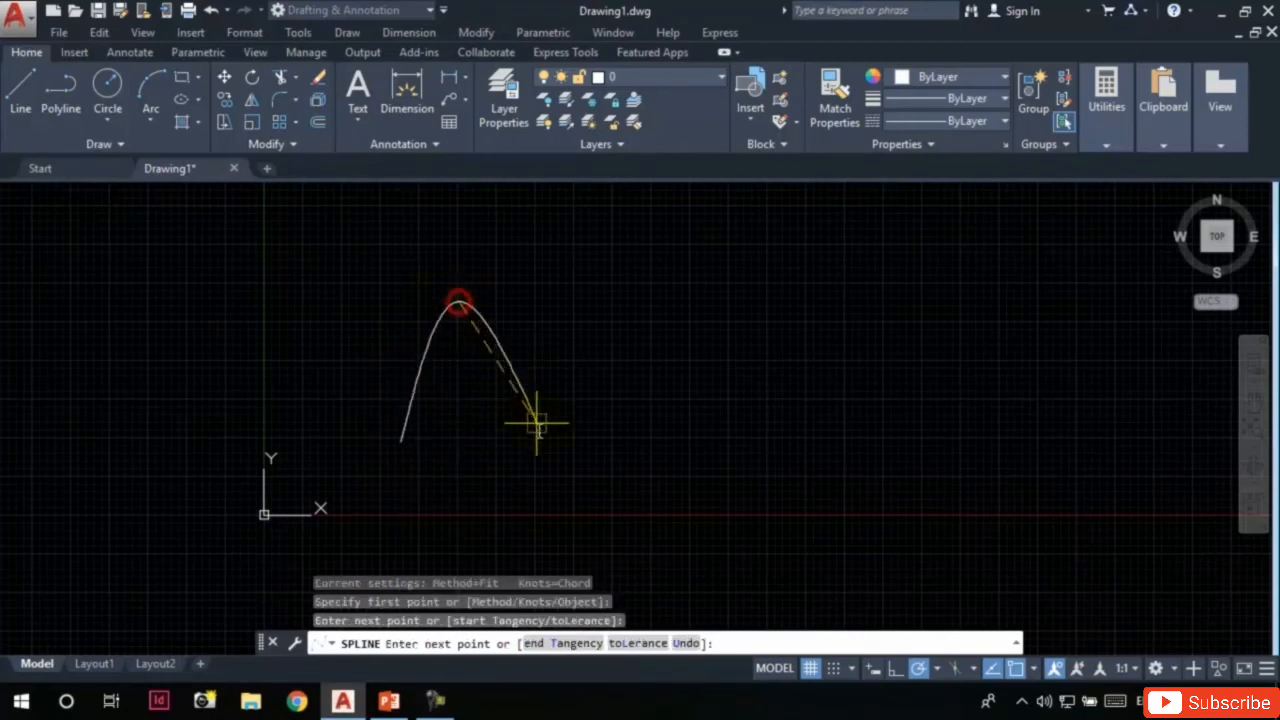
click(545, 487)
click(612, 304)
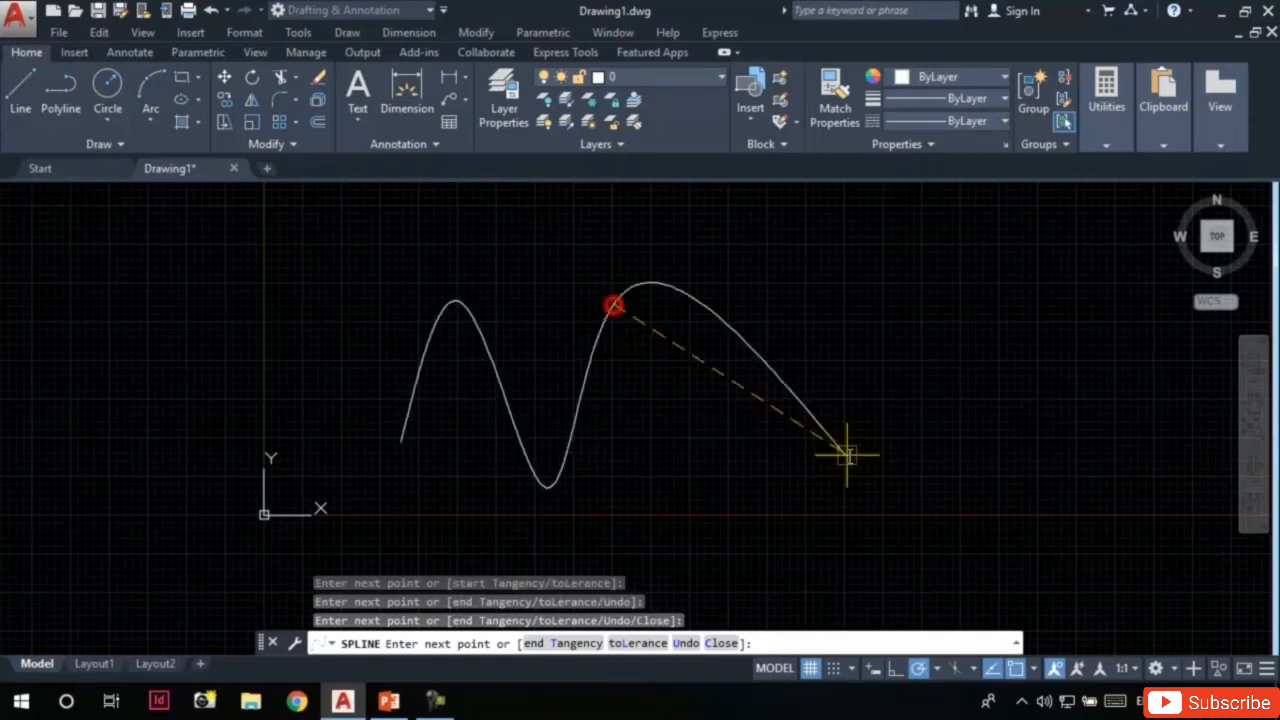
click(697, 498)
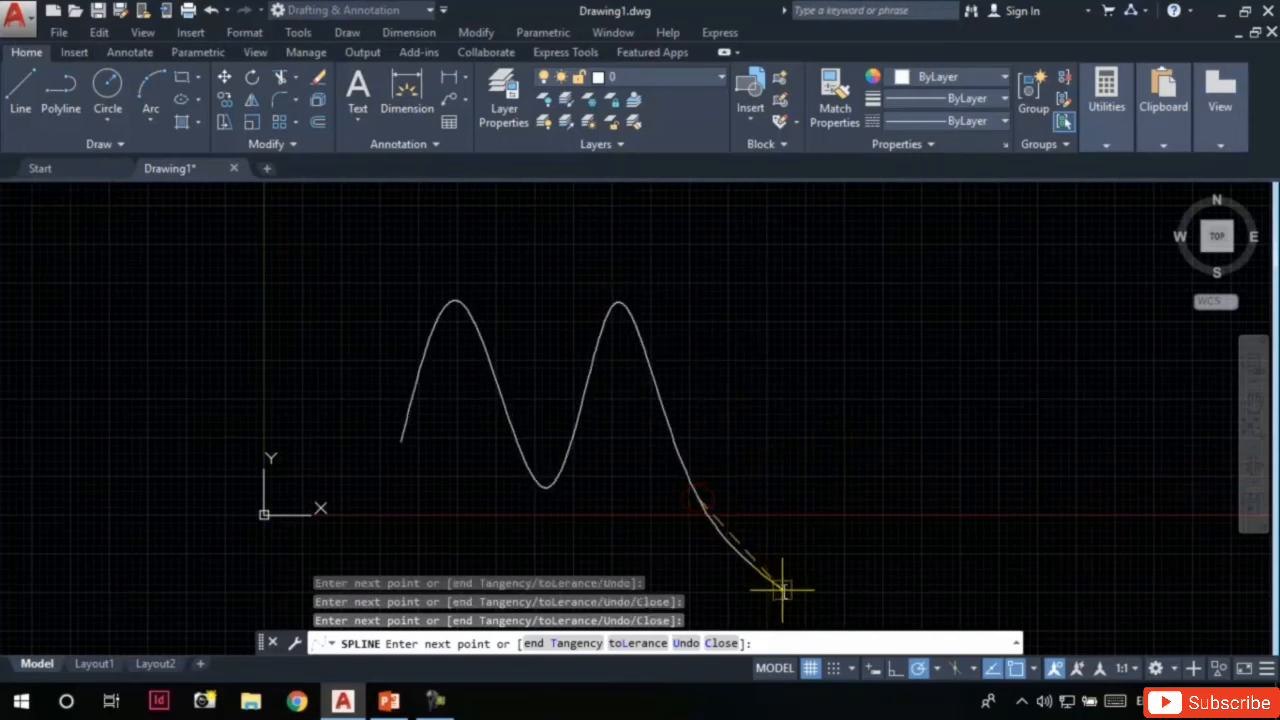
key(Return)
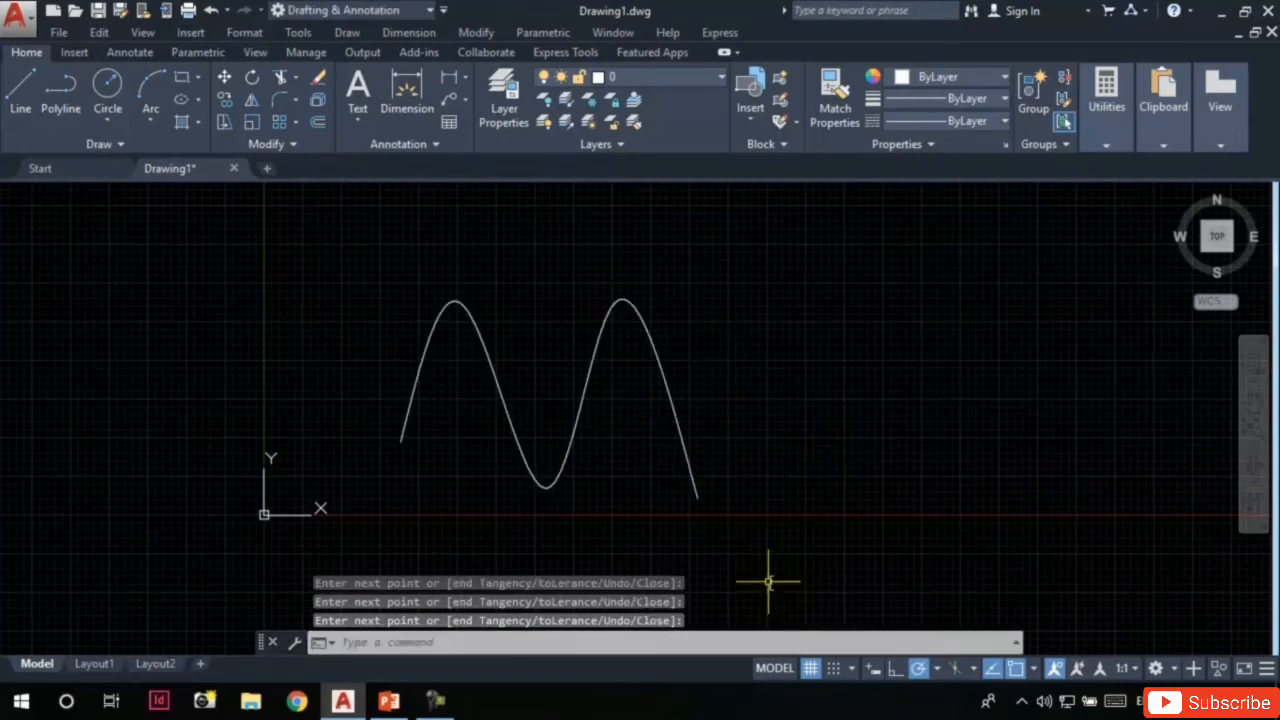
key(Escape)
key(Escape)
key(Escape)
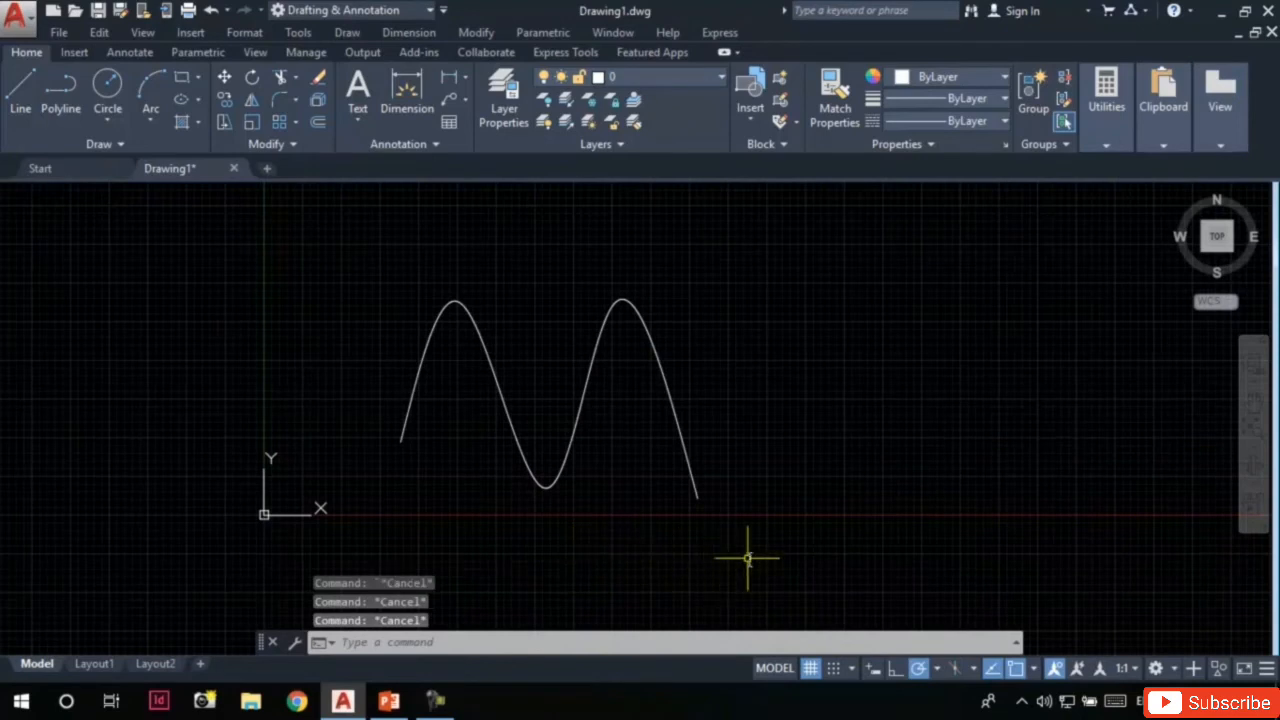
- Start a new spline and change its creation method from Fit to CV
middle_drag(793, 541, 648, 530)
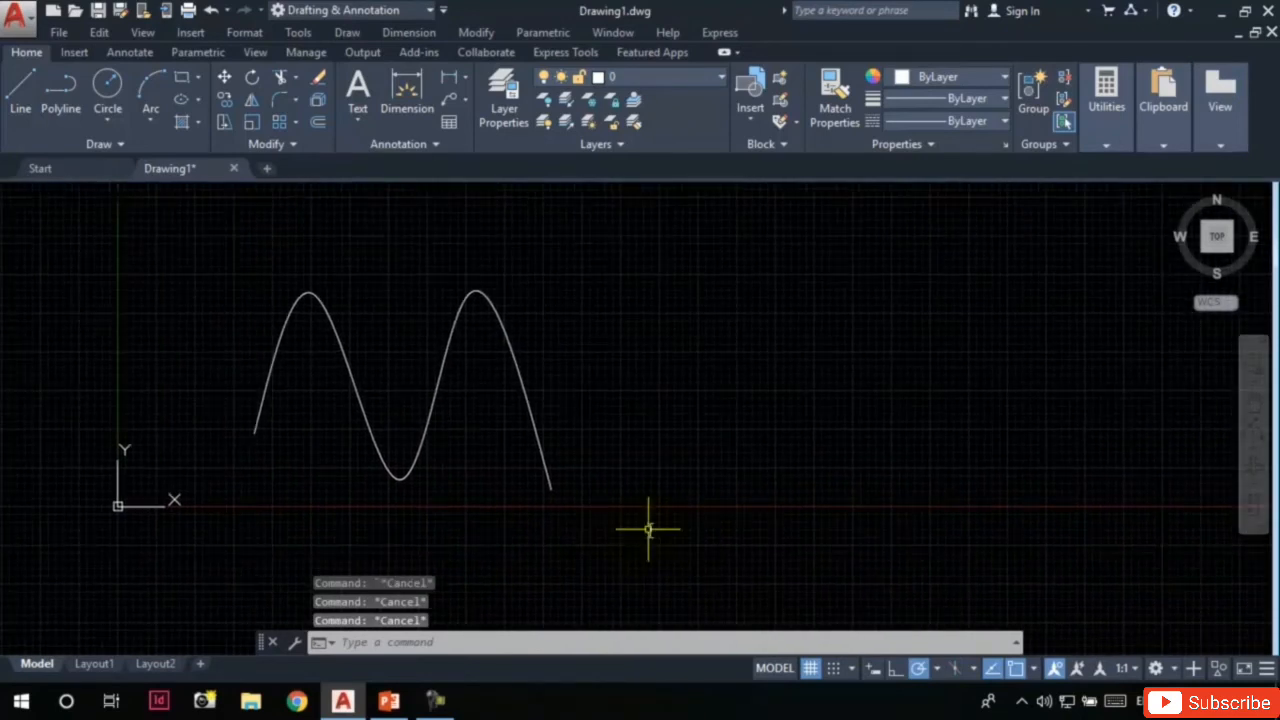
text(s)
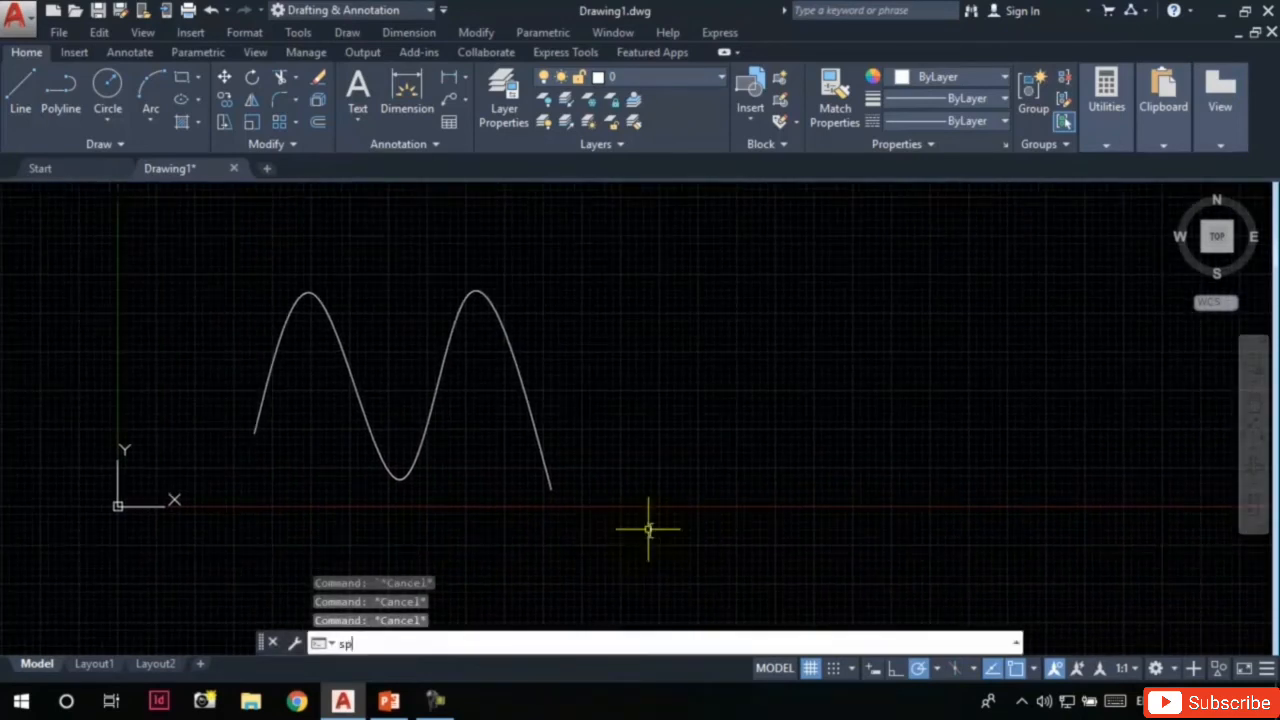
text(pl)
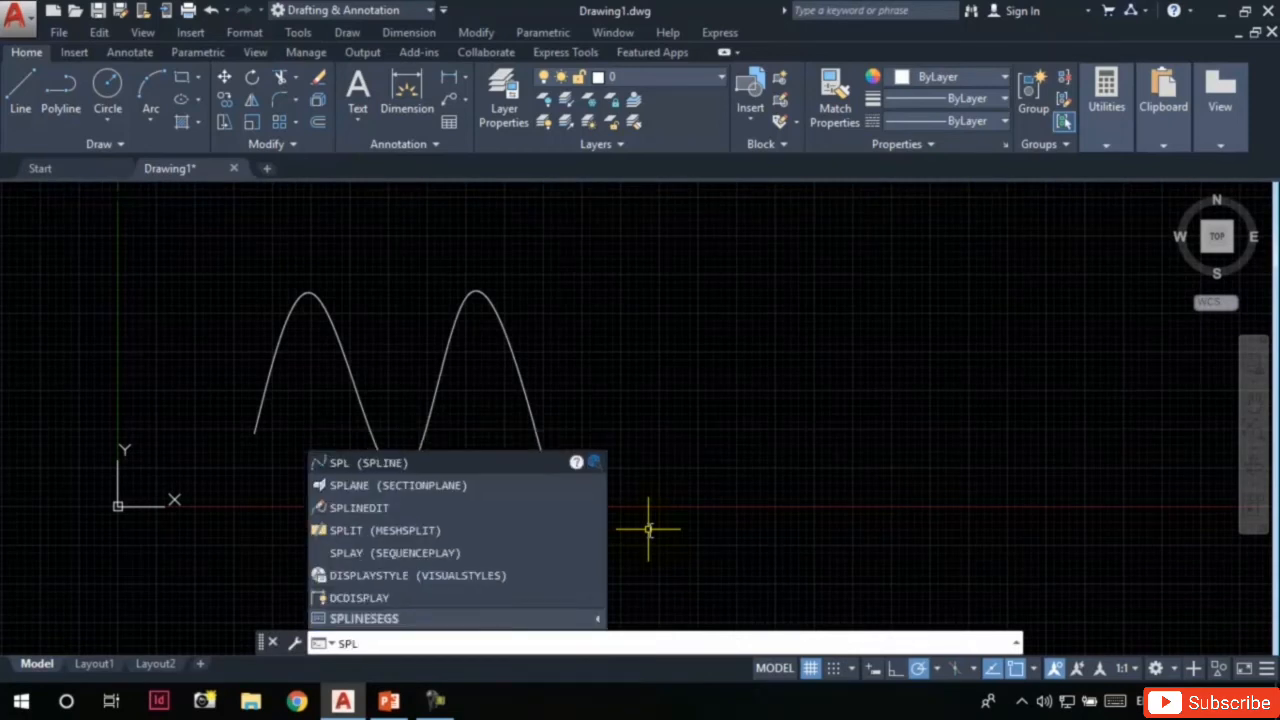
key(Return)
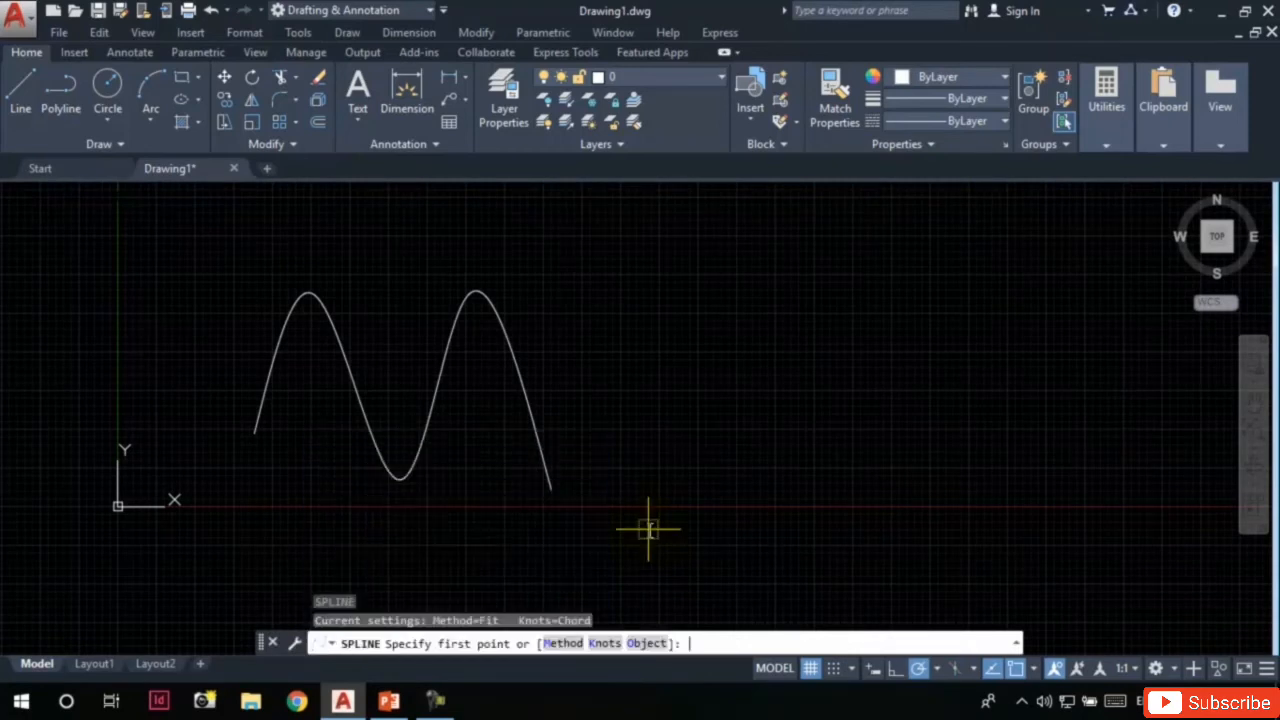
click(564, 643)
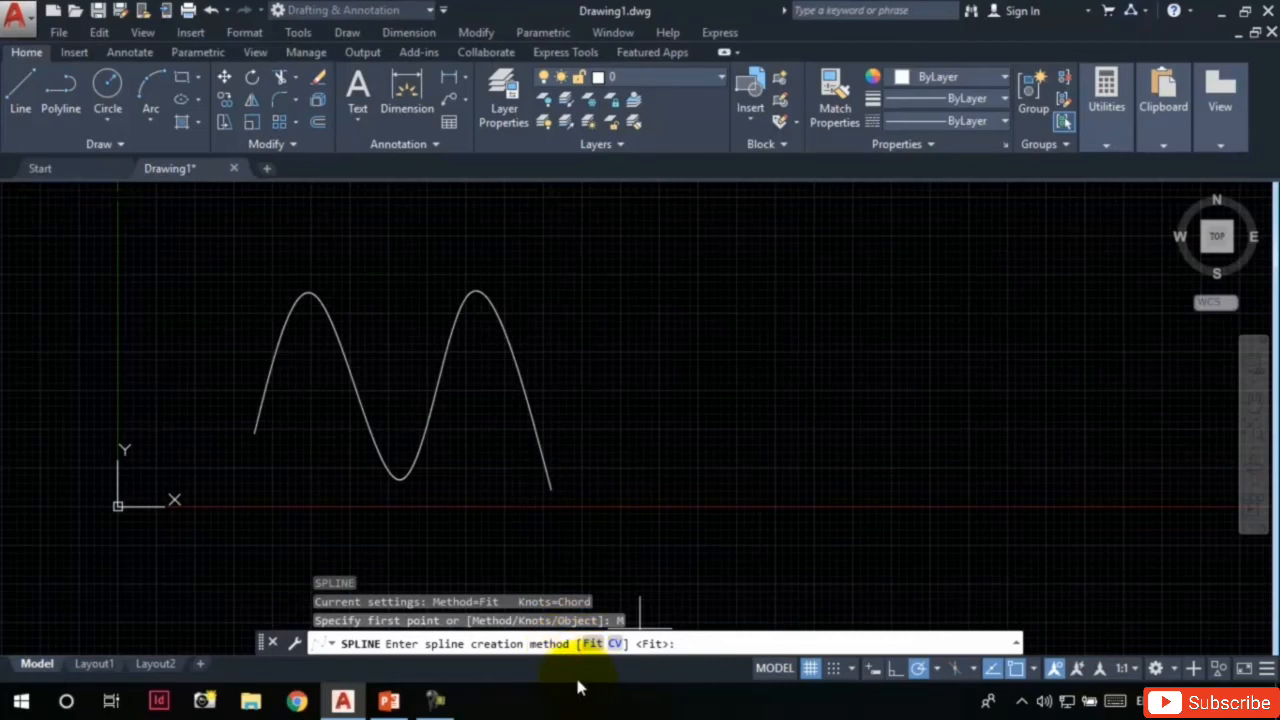
click(618, 643)
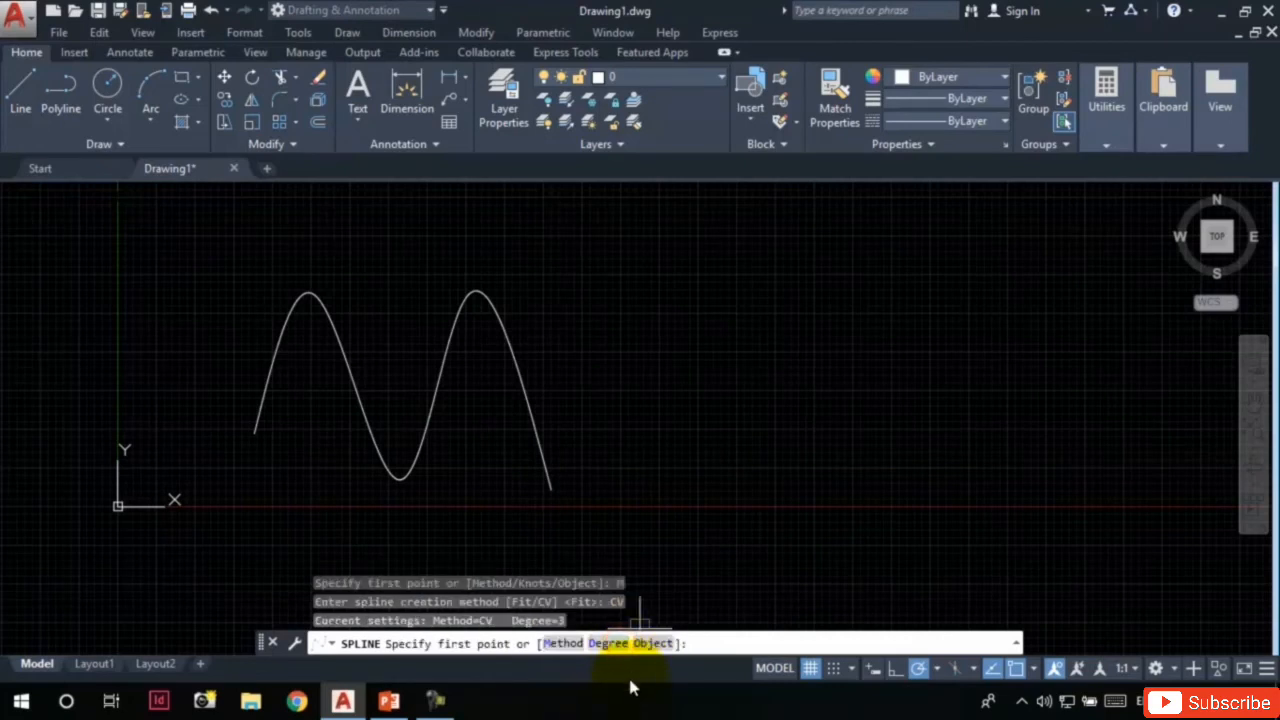
- Draw a zigzag CV spline right of the Fit spline, above the X axis, through seven alternating low and high control vertices
click(660, 473)
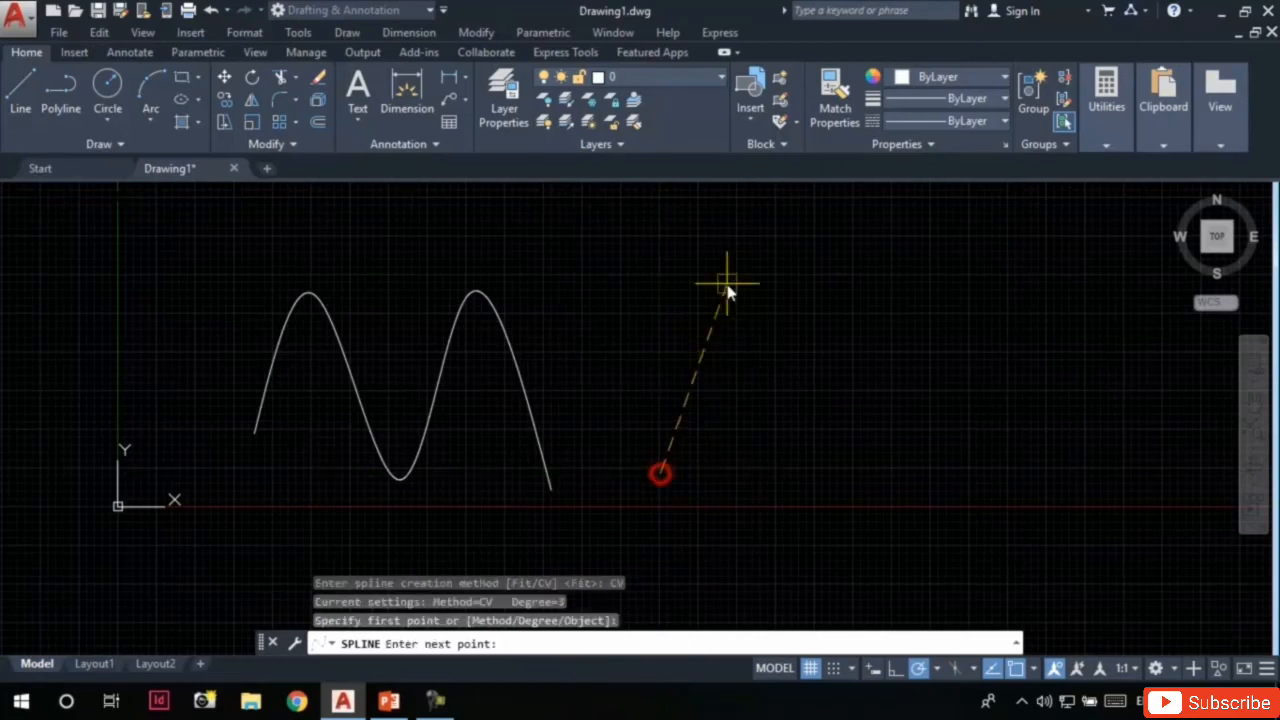
click(725, 282)
click(808, 466)
click(873, 293)
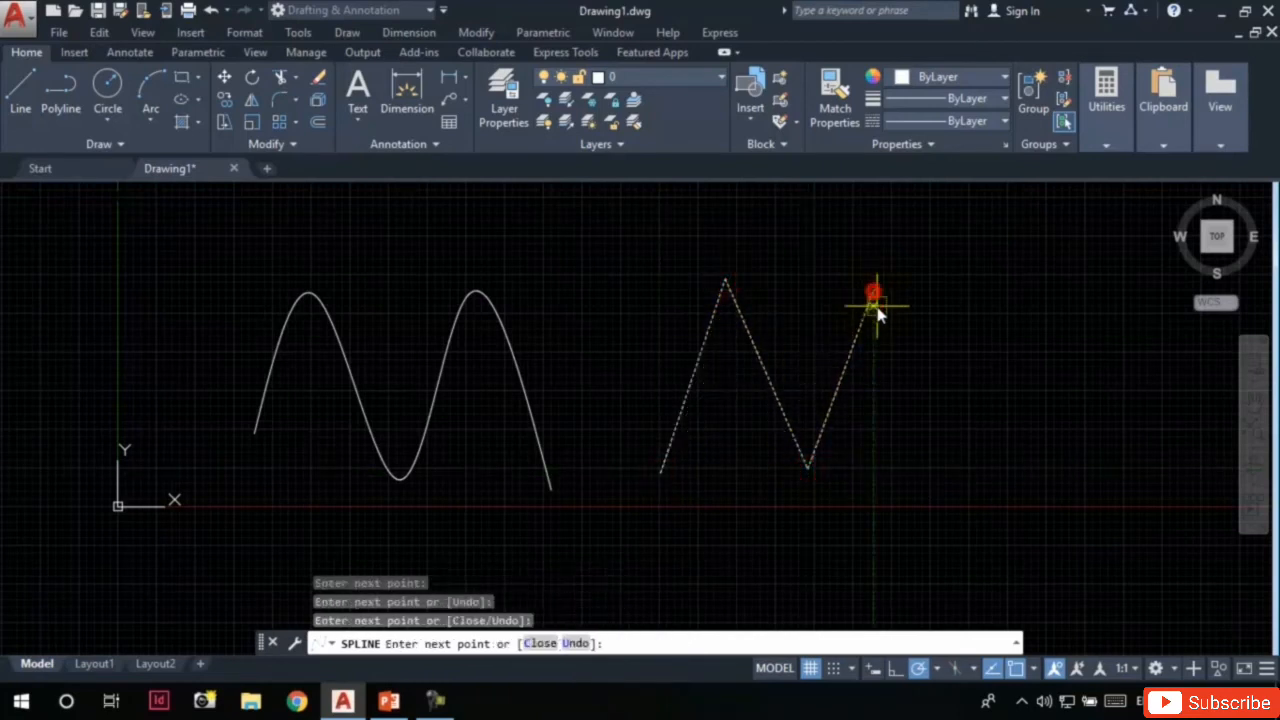
click(916, 476)
click(1000, 309)
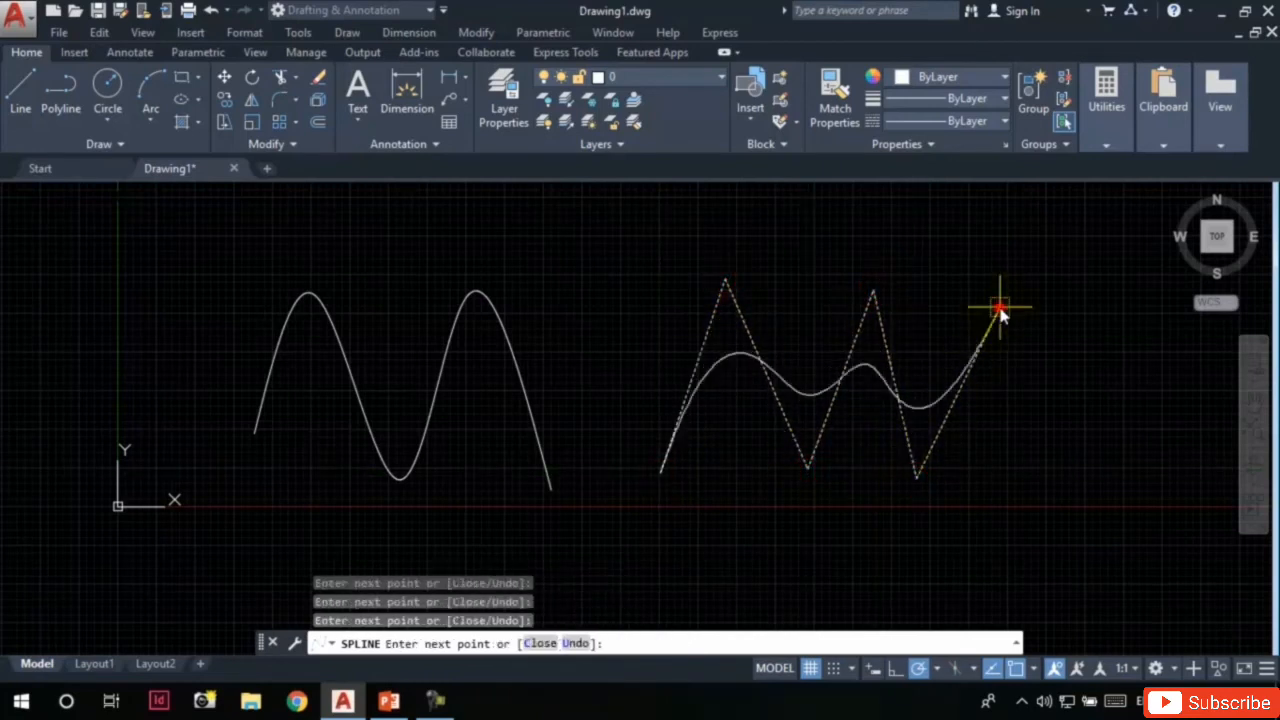
click(1001, 462)
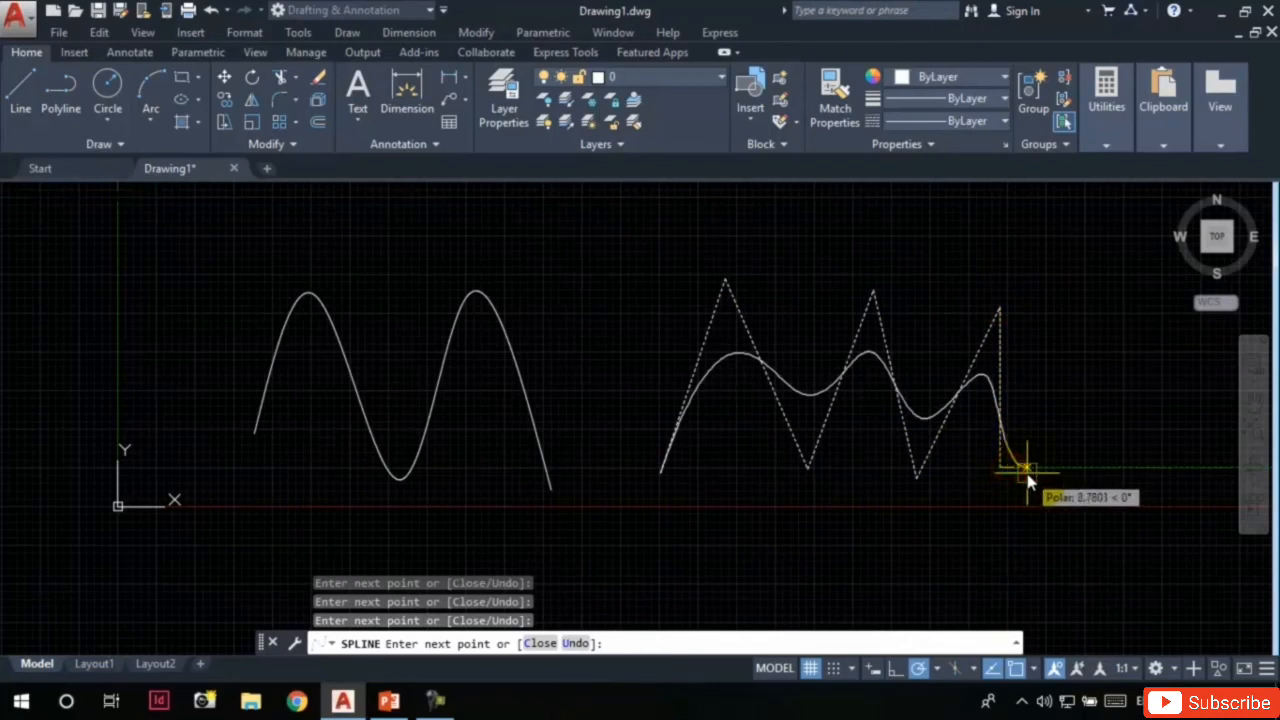
key(Return)
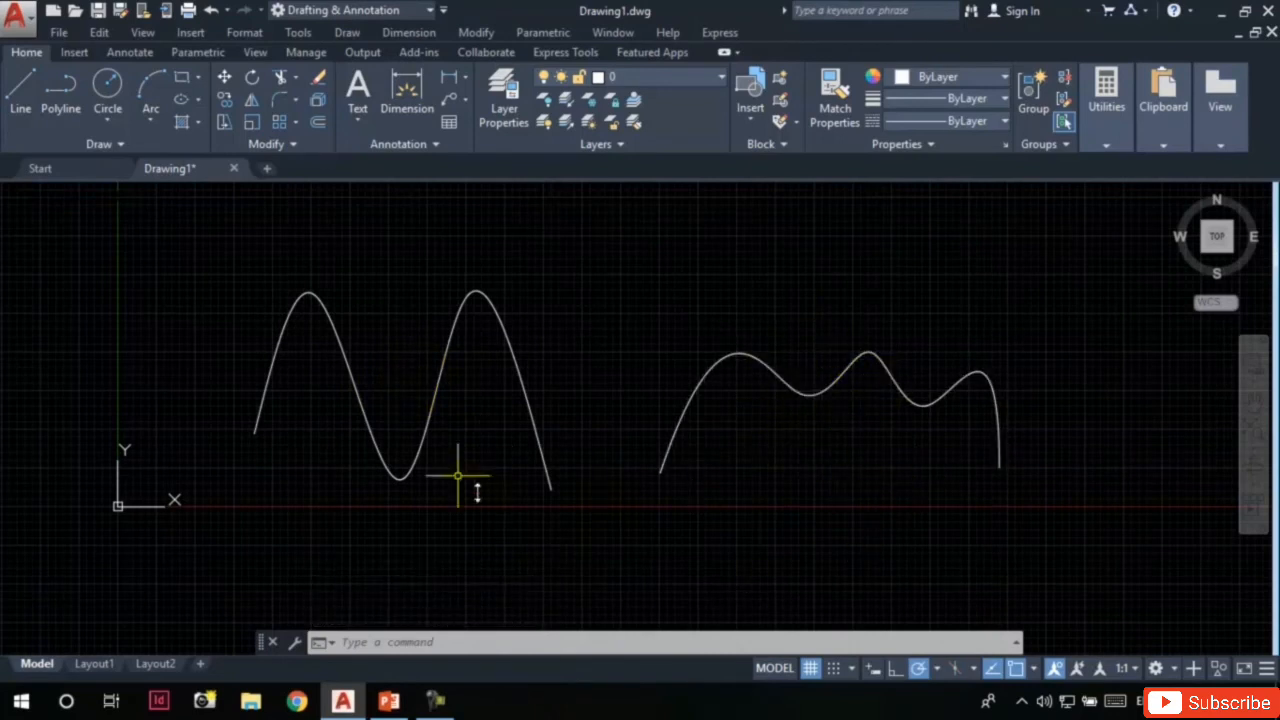
- Reshape the Fit spline by stretching its first peak's fit point straight up and its second peak's fit point straight down
click(506, 342)
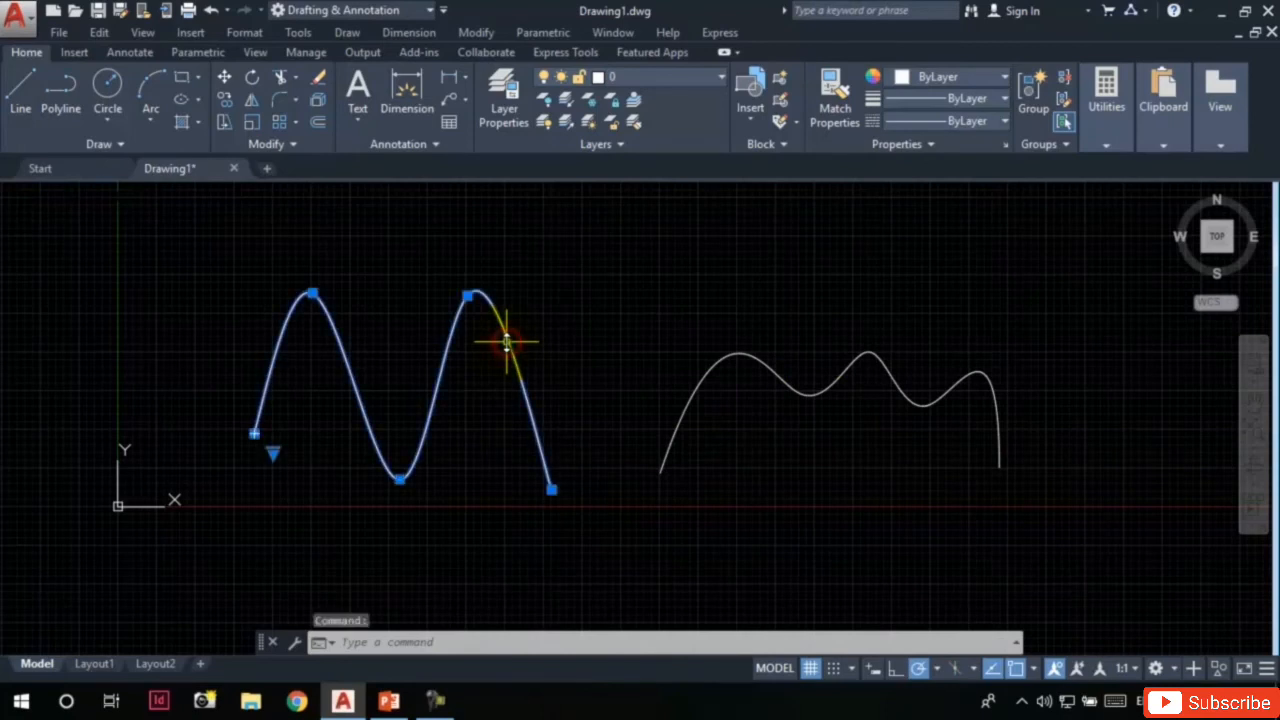
mouse_move(314, 297)
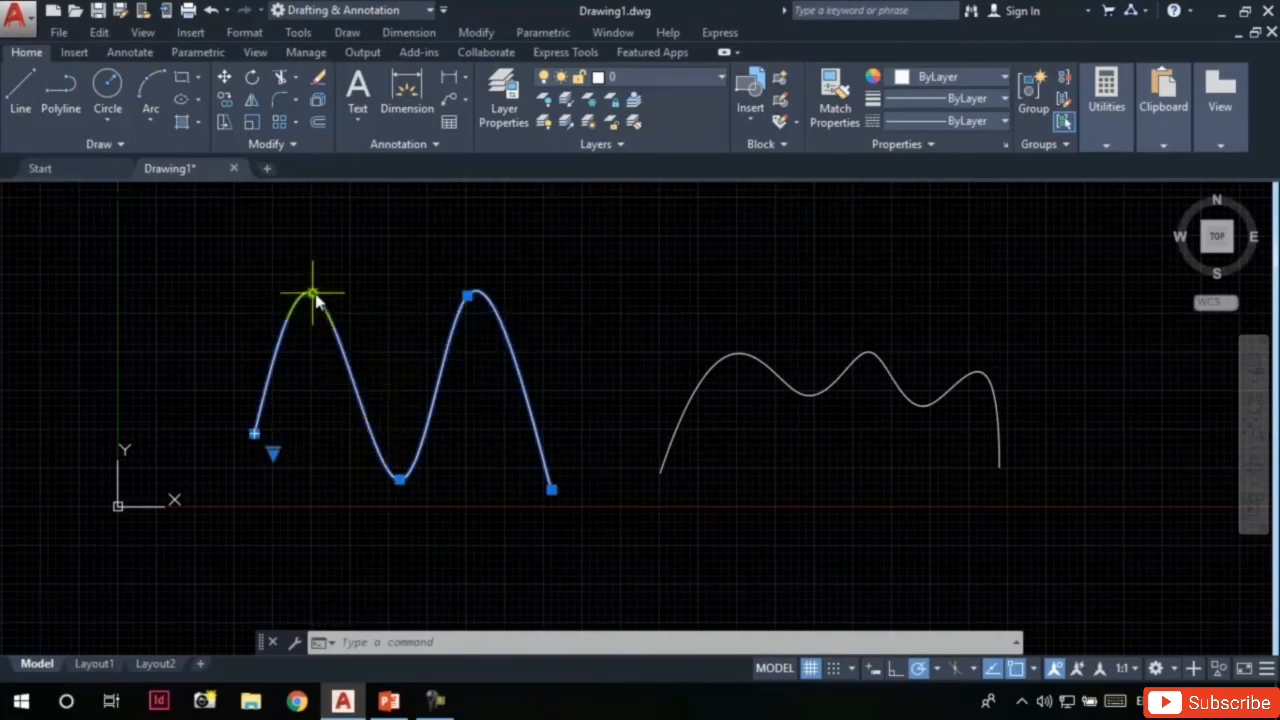
click(313, 294)
click(312, 222)
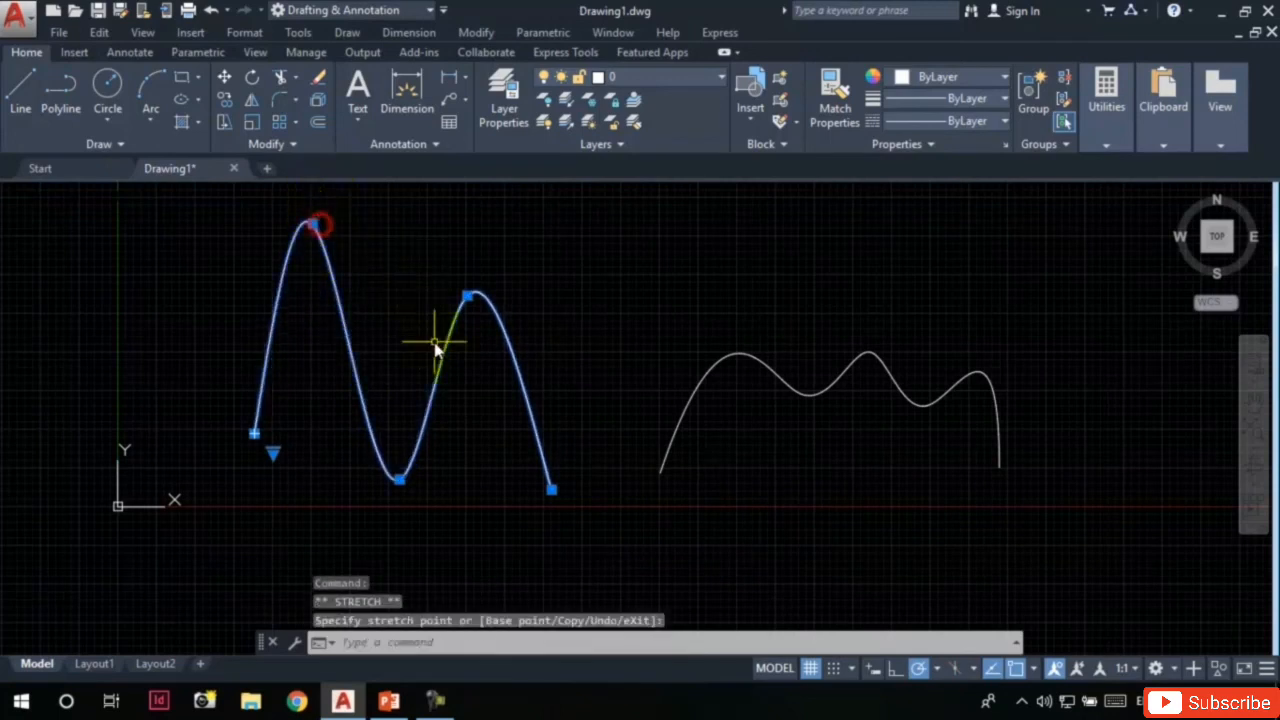
click(468, 297)
click(467, 381)
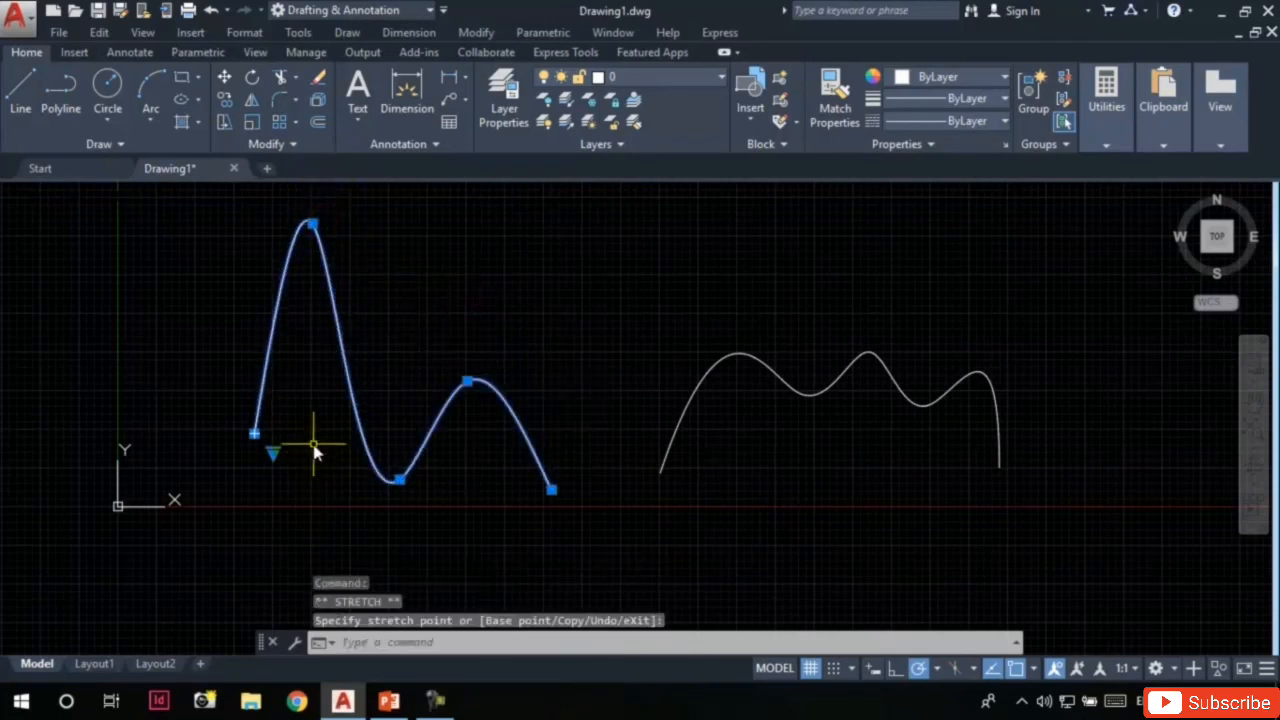
key(Escape)
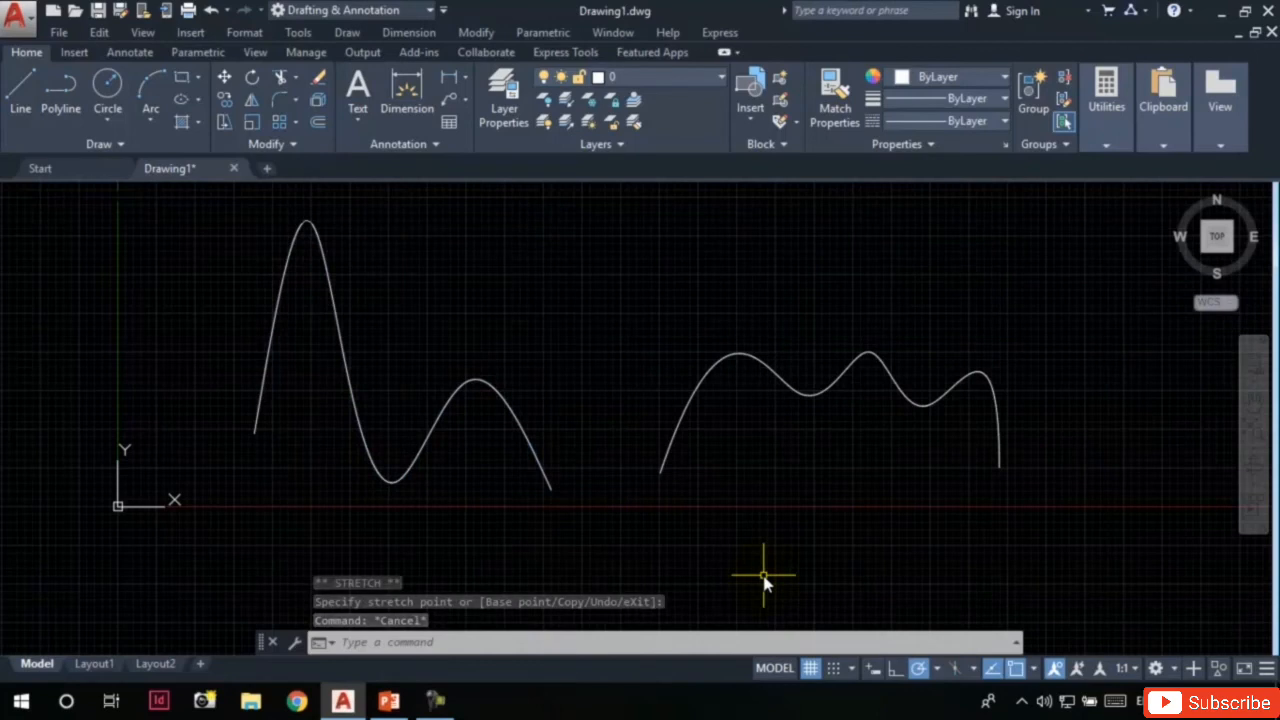
- Stretch the CV spline's first upper control vertex upward and its first lower control vertex down below the X axis
click(688, 405)
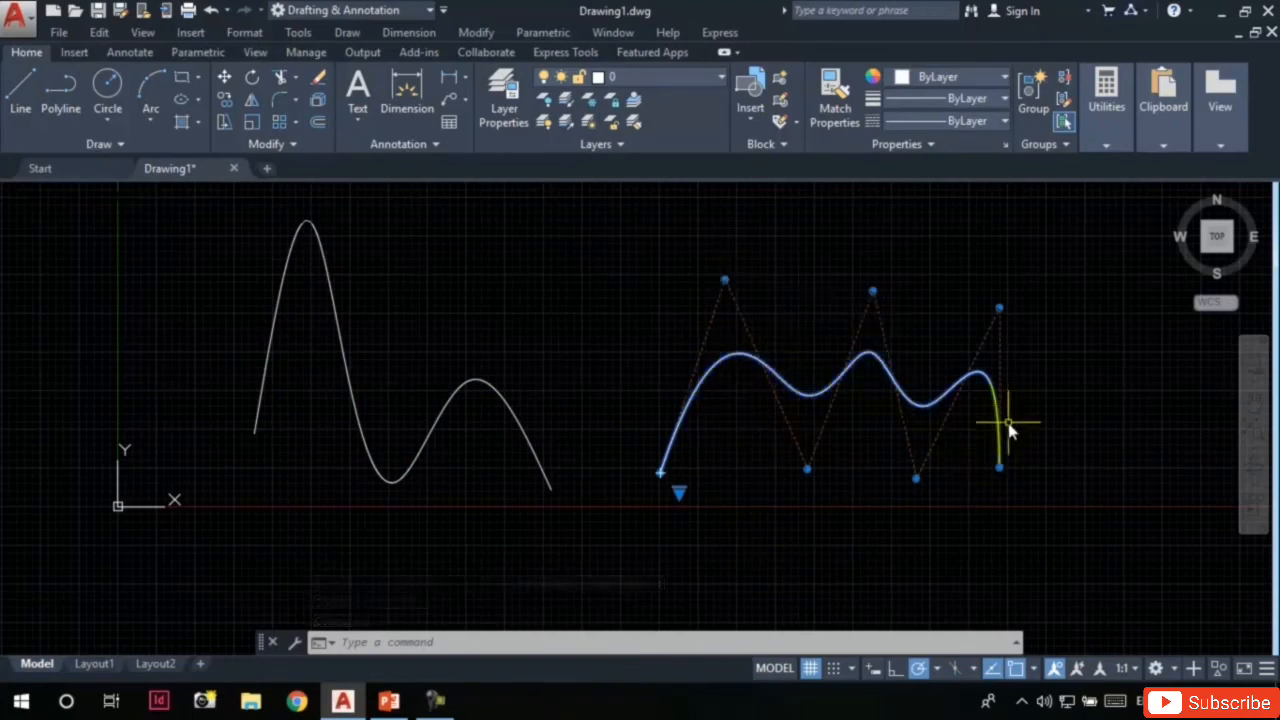
click(725, 280)
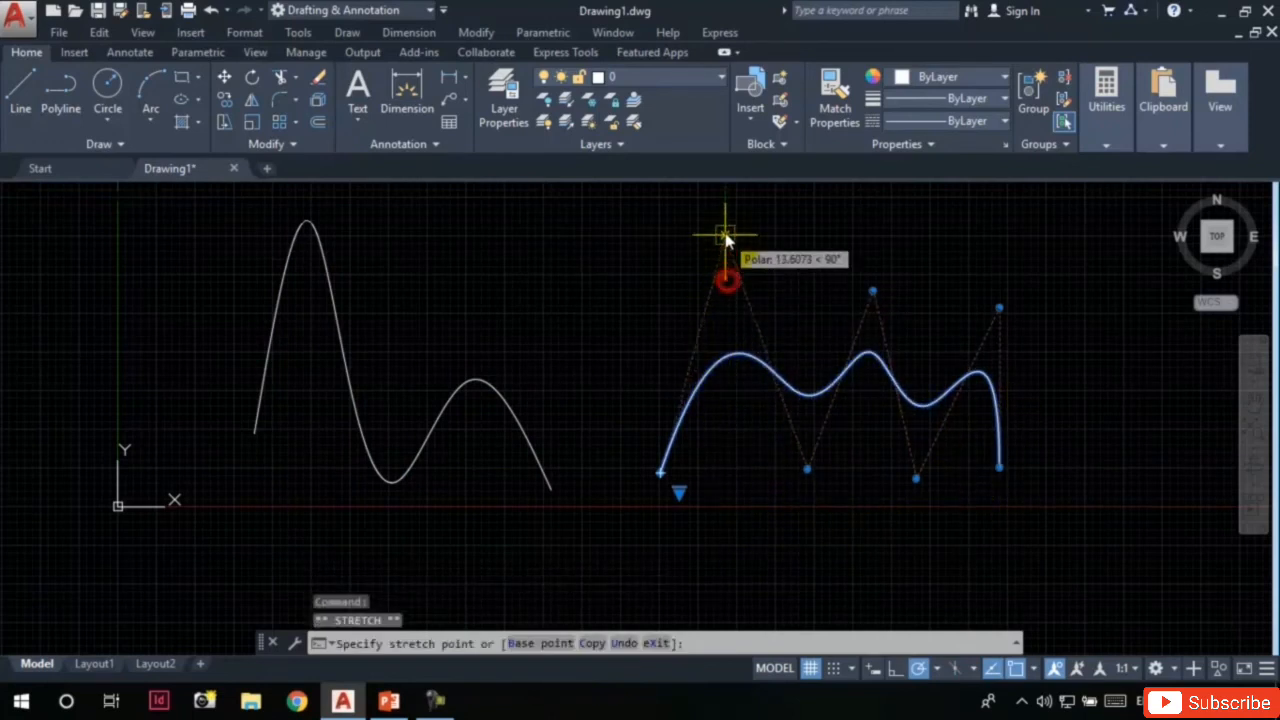
click(724, 213)
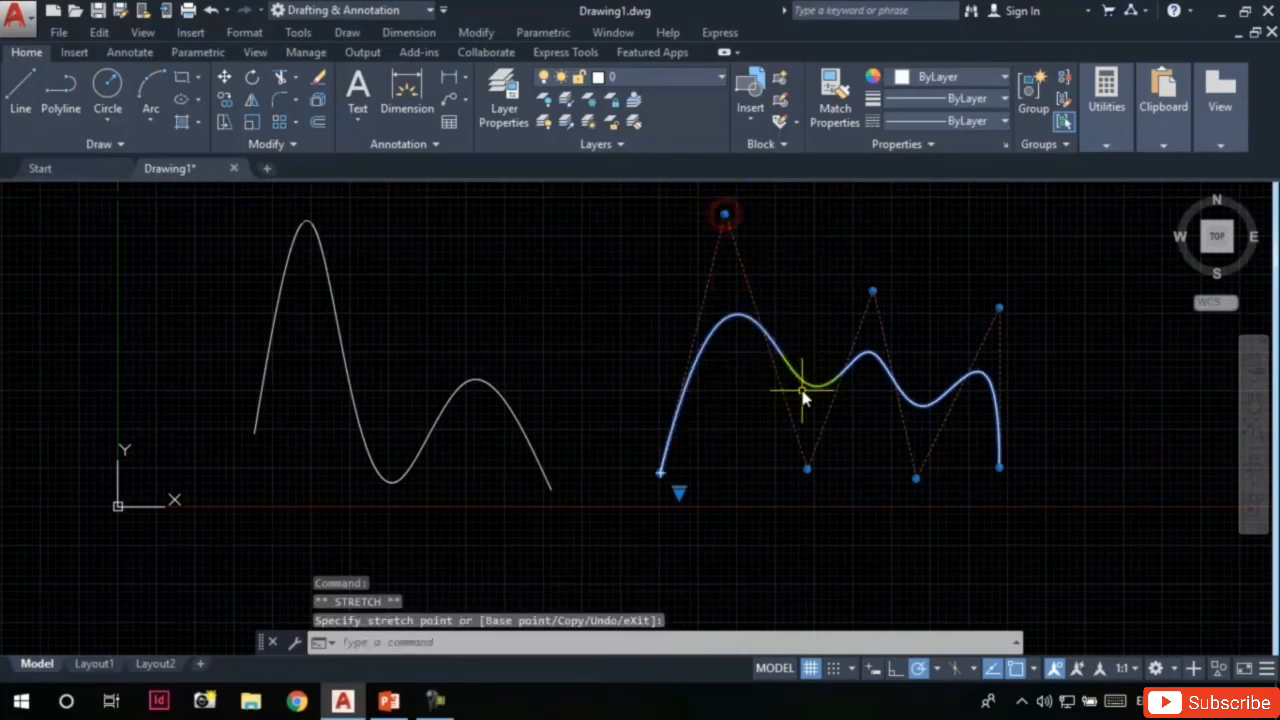
click(808, 470)
click(792, 593)
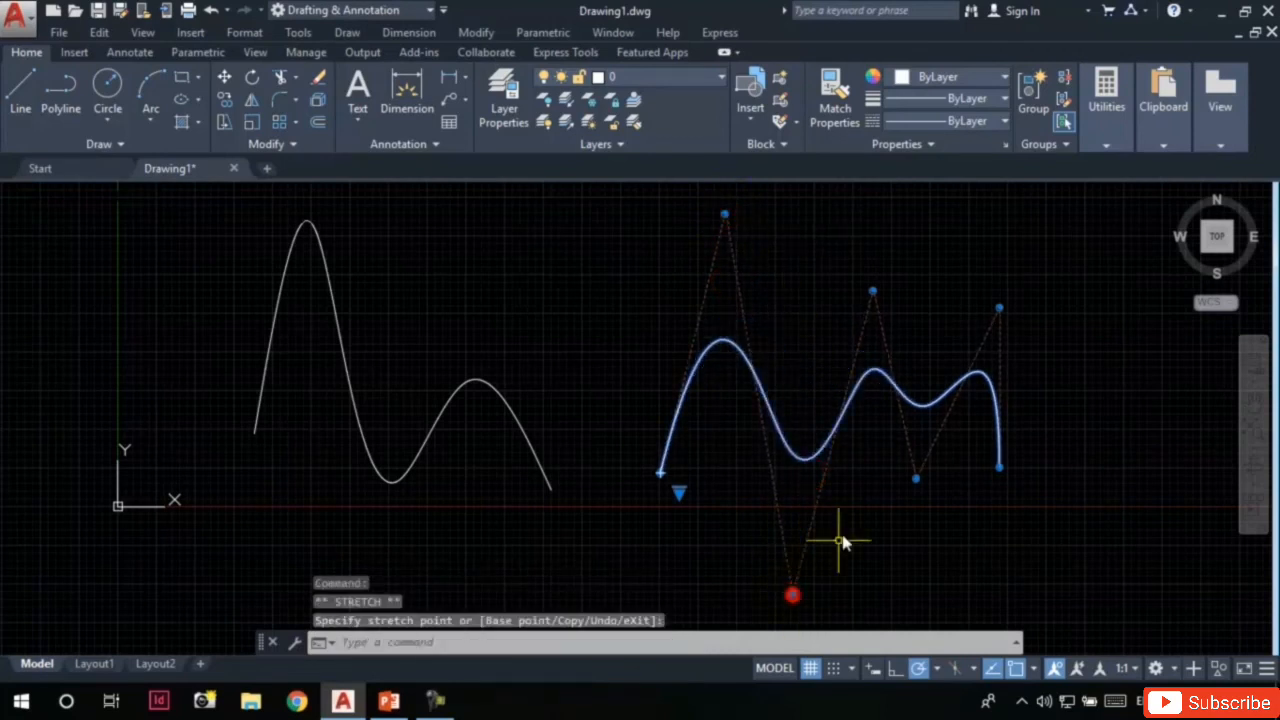
- Stretch the CV spline's second upper control vertex upward and its third upper control vertex leftward and slightly down, and deselect the spline
click(872, 291)
click(873, 221)
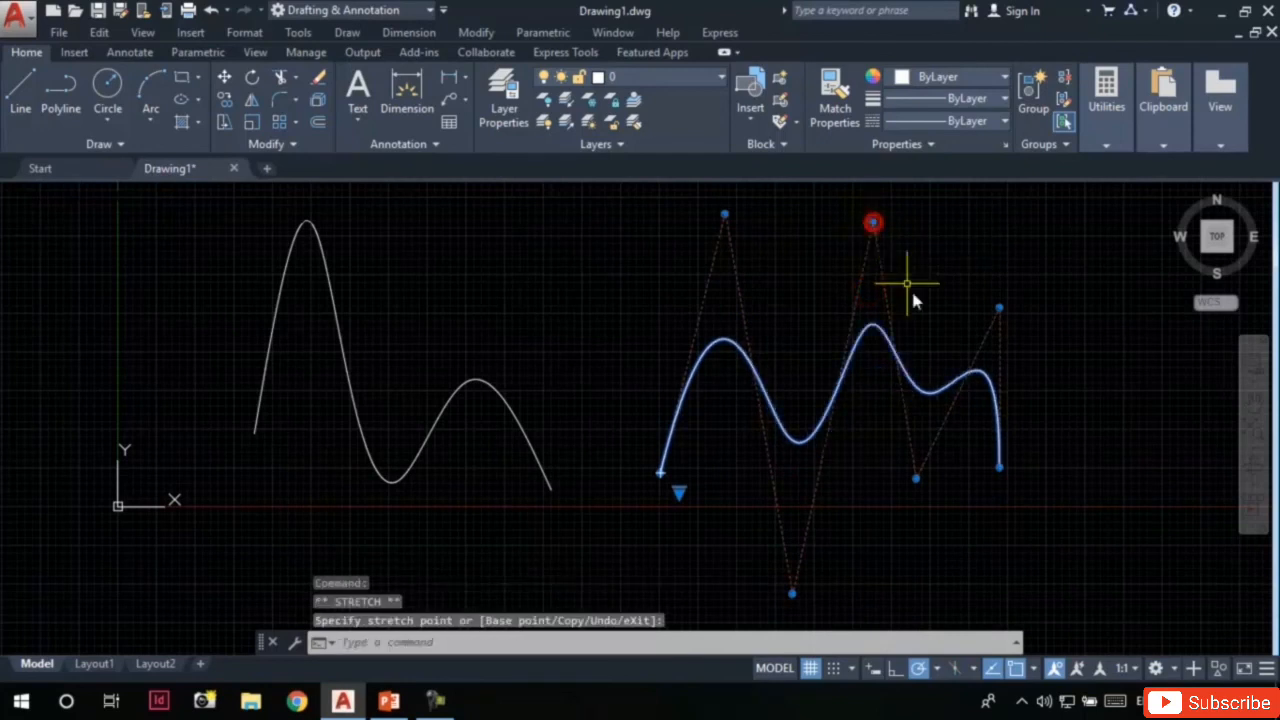
click(1000, 307)
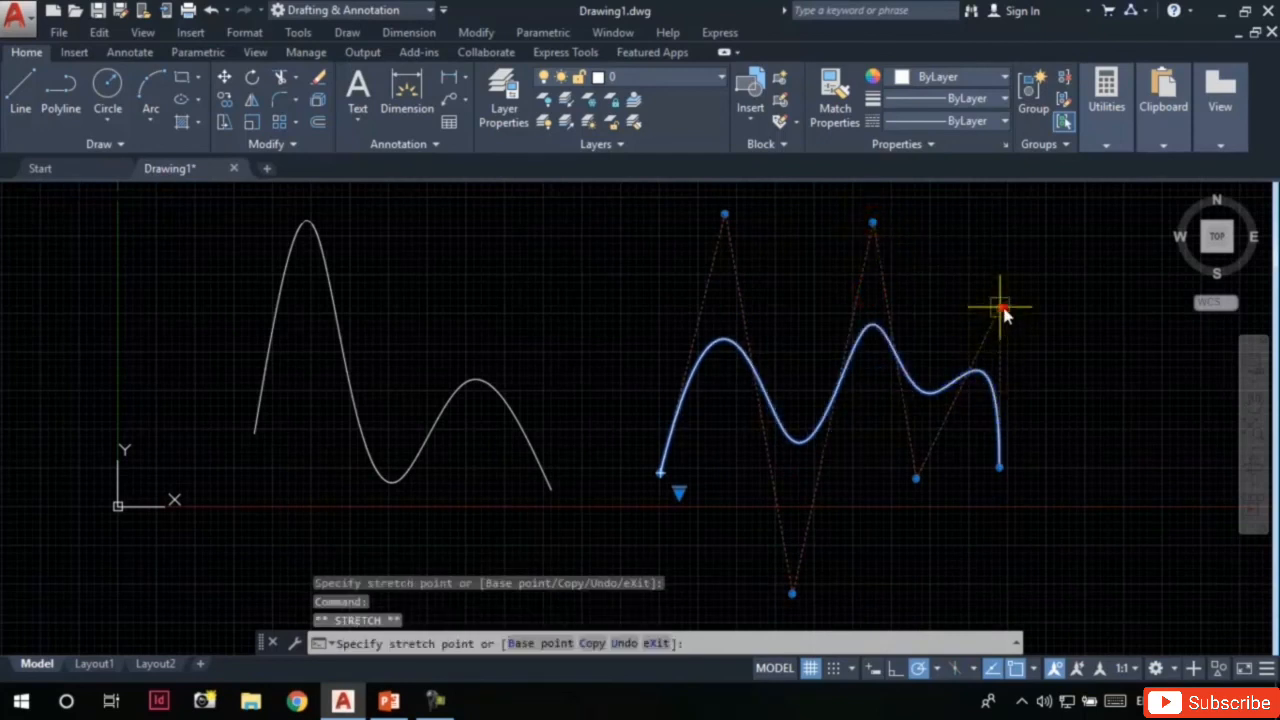
click(949, 329)
key(Escape)
key(Escape)
scroll(411, 385, down, 2)
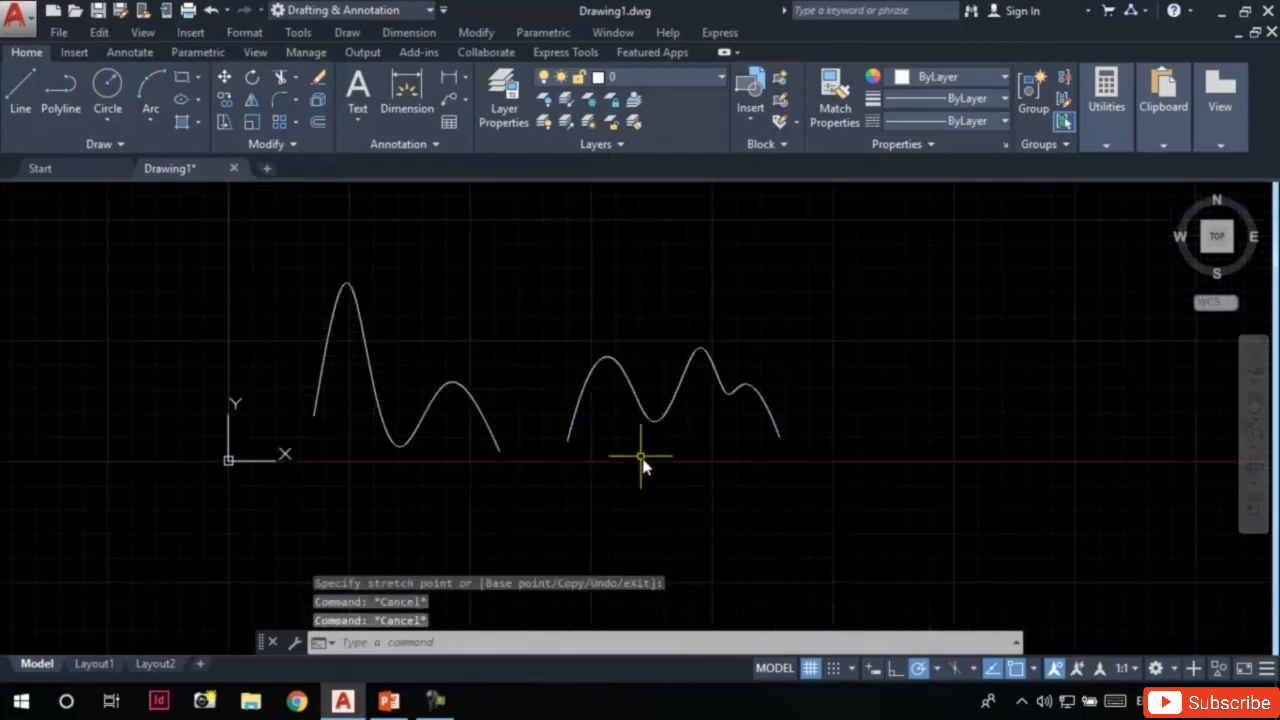